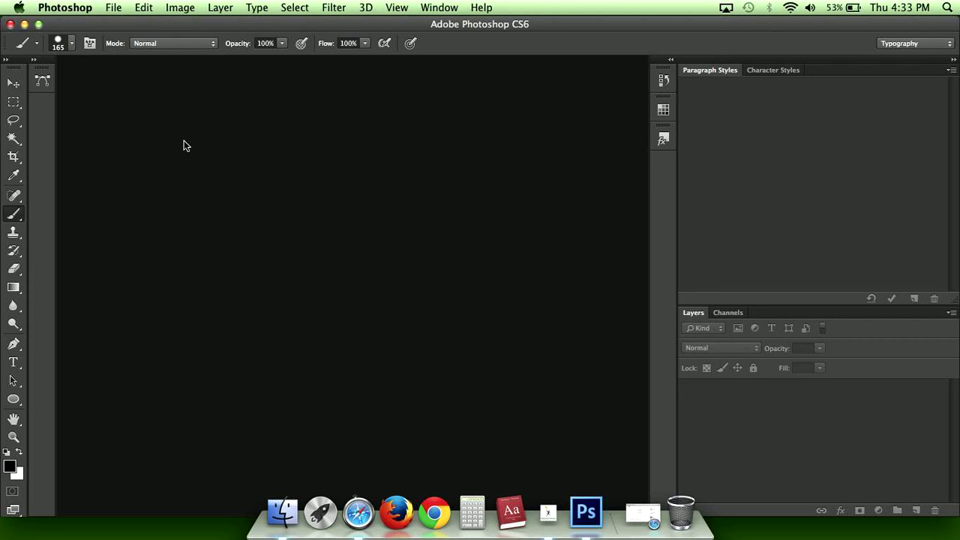
Step: Open the image stan-lee-gaurdians-of-the-galaxy.jpg from the Desktop folder
left_click(117, 11)
left_click(117, 38)
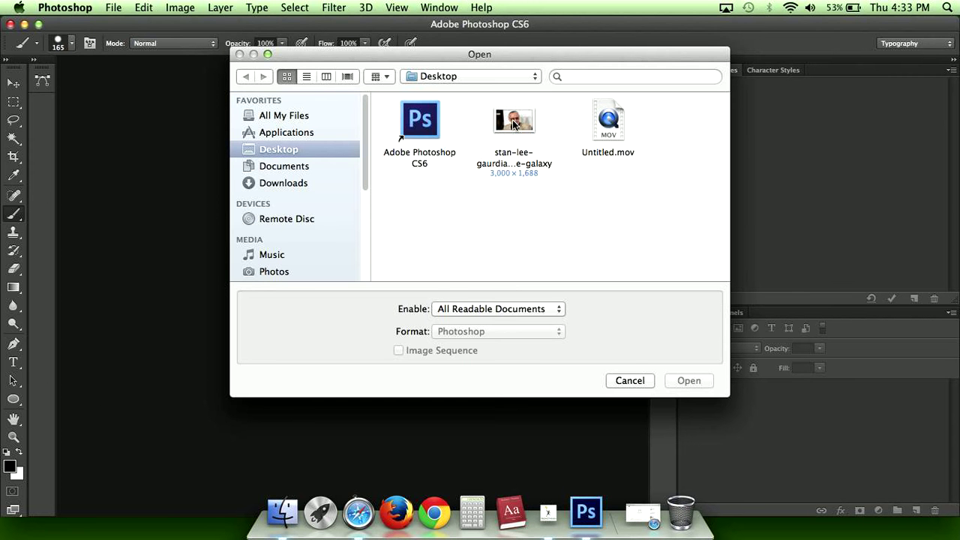
left_click(513, 124)
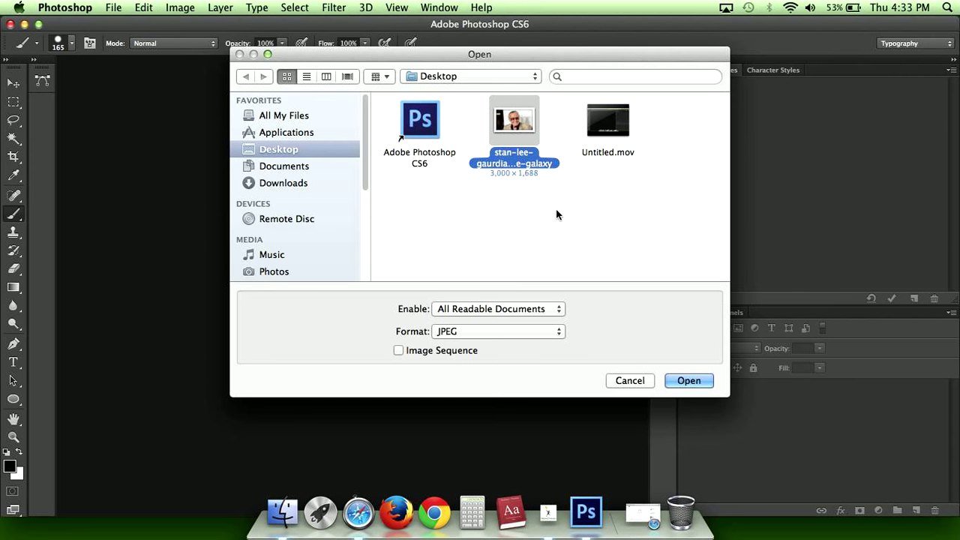
left_click(685, 379)
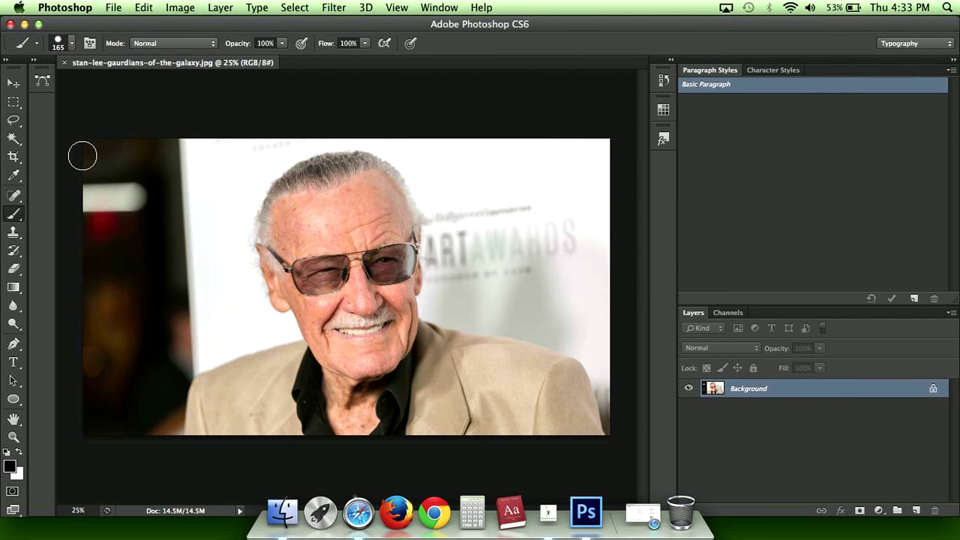
Step: Set the brush to 119 px with 0% hardness and paint a soft black zigzag from the white background onto the forehead
left_click(72, 44)
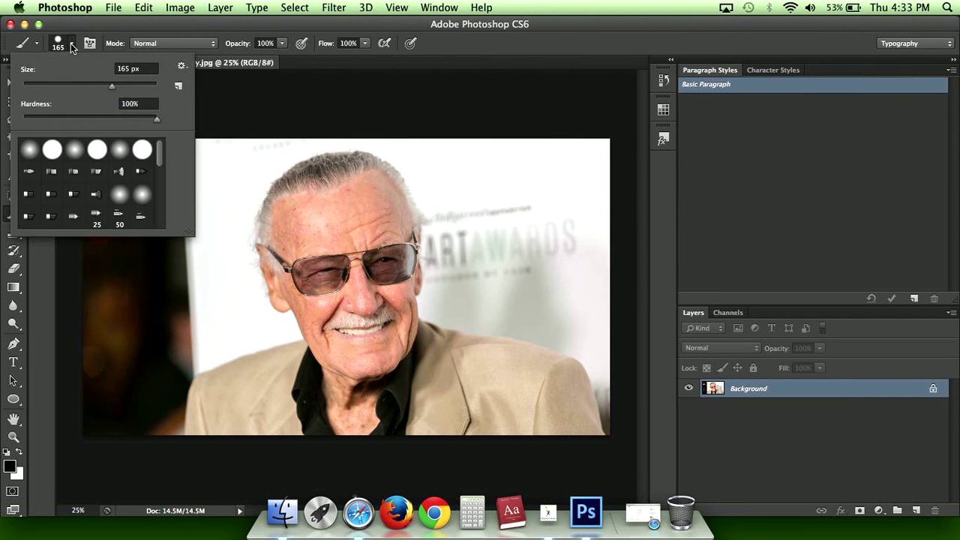
mouse_move(116, 88)
left_mouse_down()
mouse_move(87, 82)
mouse_move(97, 86)
left_mouse_up()
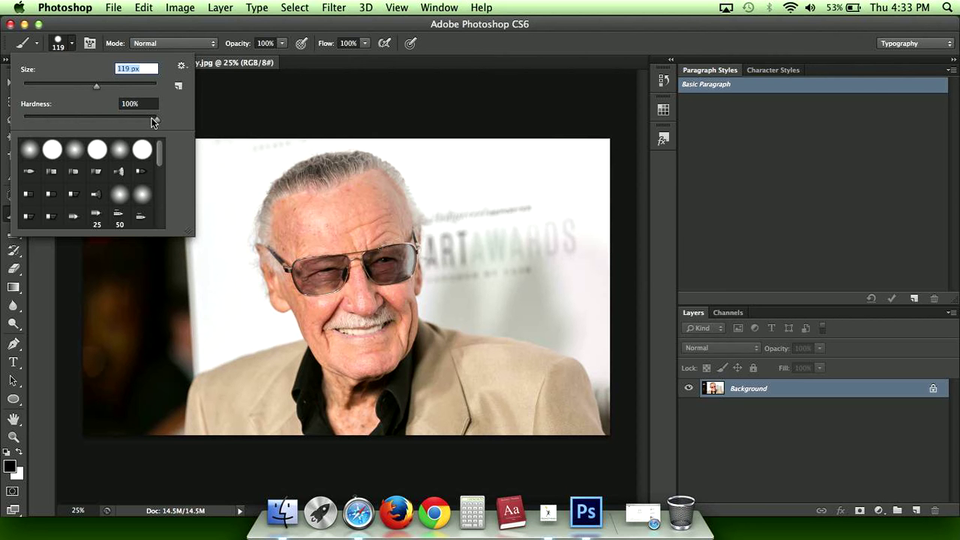
left_click_drag(156, 119, 44, 118)
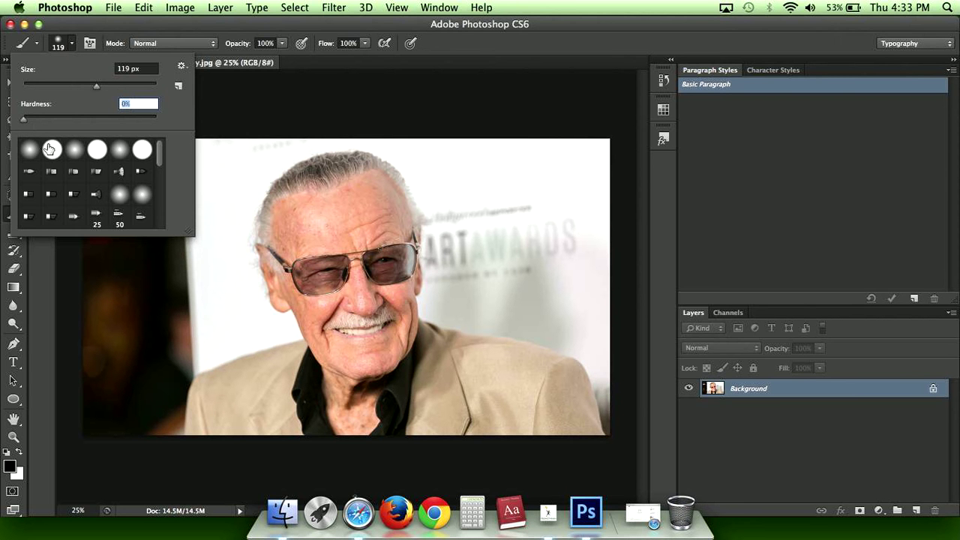
left_click(249, 161)
mouse_move(250, 161)
left_mouse_down()
mouse_move(215, 252)
mouse_move(329, 219)
left_mouse_up()
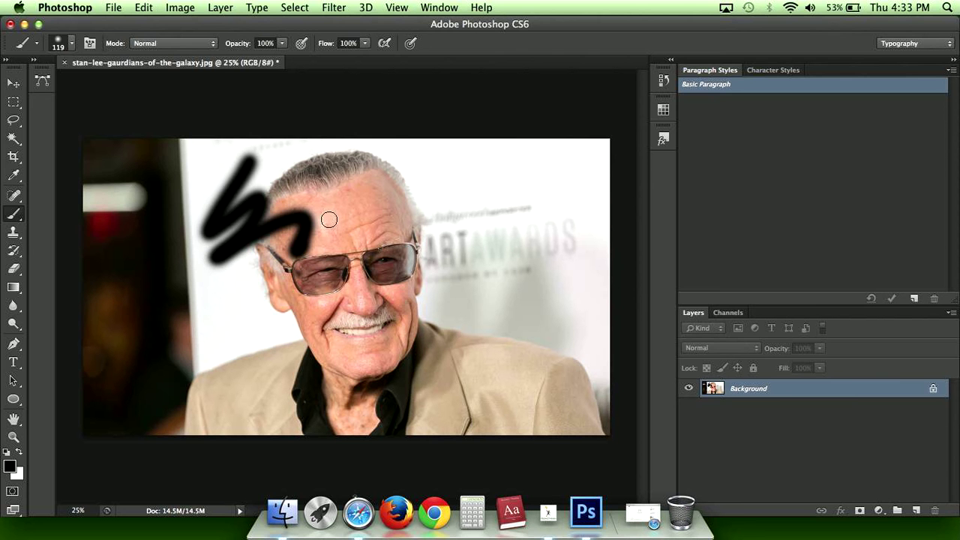
Step: Set the brush hardness to 100% and paint hard-edged black strokes over the hair, one eye, the moustache and the chin
left_click(73, 45)
left_click(60, 118)
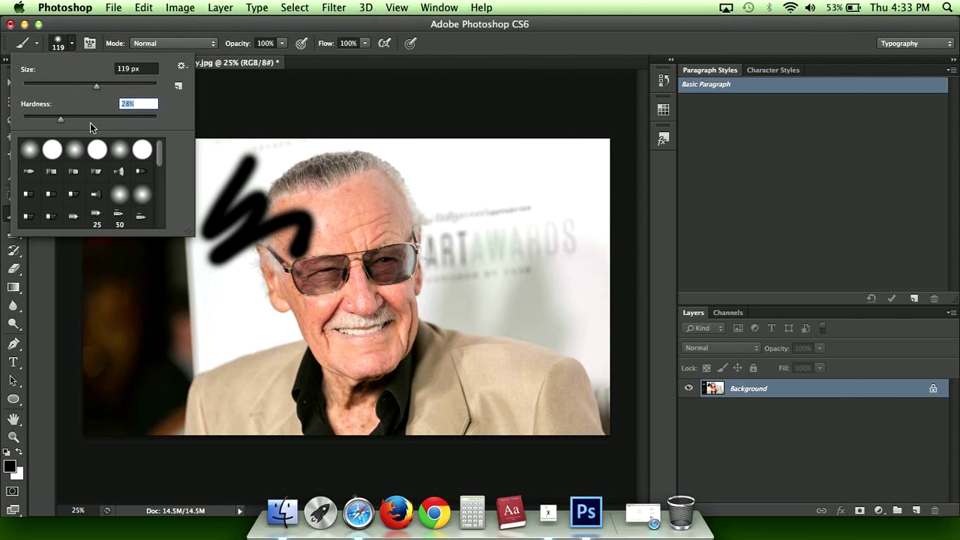
left_click(279, 154)
mouse_move(274, 187)
left_mouse_down()
mouse_move(289, 159)
mouse_move(409, 174)
left_mouse_up()
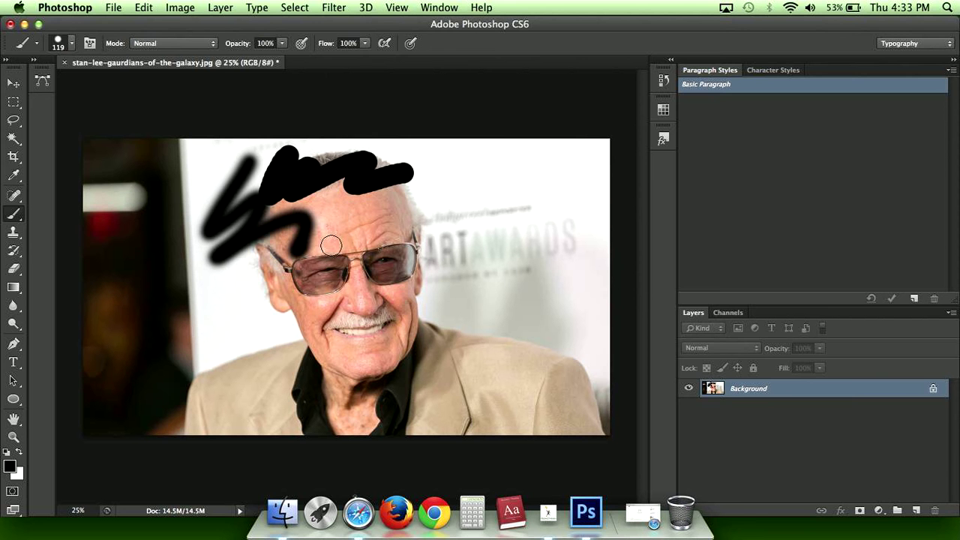
mouse_move(326, 268)
left_mouse_down()
mouse_move(293, 267)
mouse_move(324, 282)
mouse_move(330, 271)
mouse_move(299, 270)
mouse_move(335, 268)
mouse_move(385, 223)
mouse_move(386, 209)
mouse_move(327, 260)
mouse_move(266, 227)
left_mouse_up()
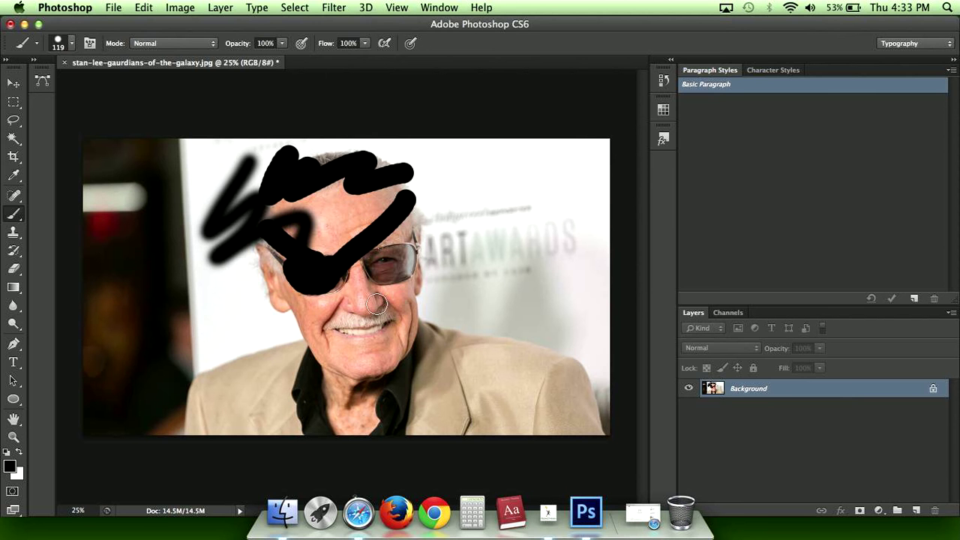
mouse_move(359, 319)
left_mouse_down()
mouse_move(315, 325)
mouse_move(445, 307)
left_mouse_up()
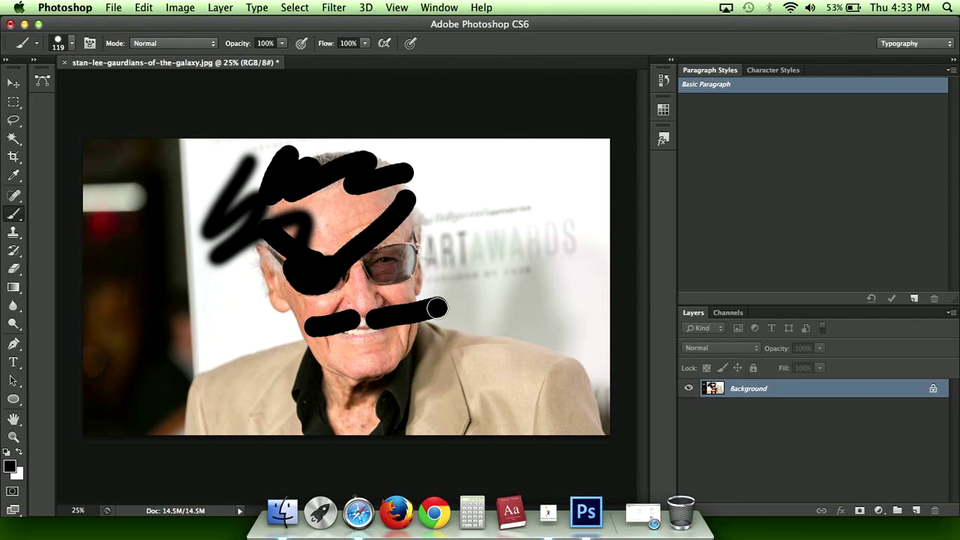
mouse_move(372, 334)
left_mouse_down()
mouse_move(376, 383)
mouse_move(386, 345)
left_mouse_up()
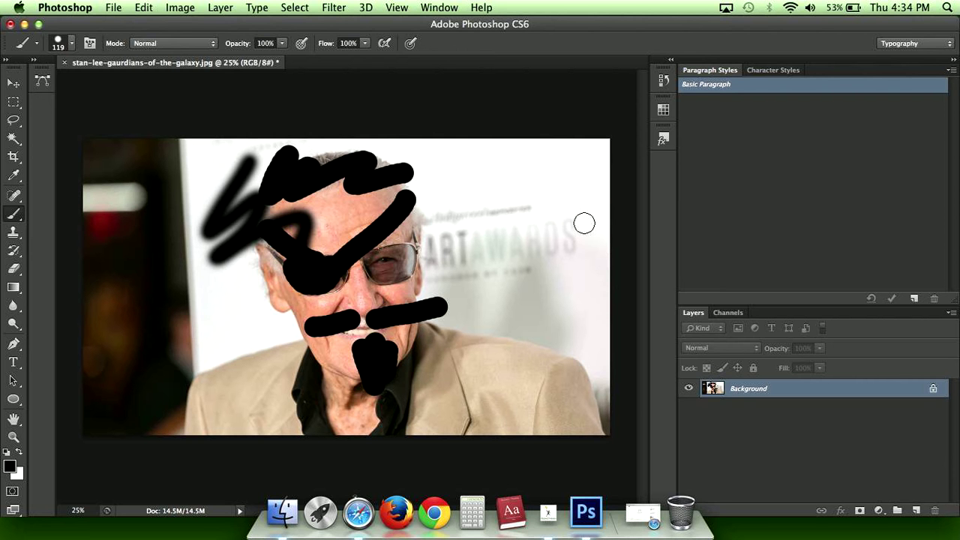
Step: Undo all the brush strokes on the portrait, stepping back to the original photo
key("super+z")
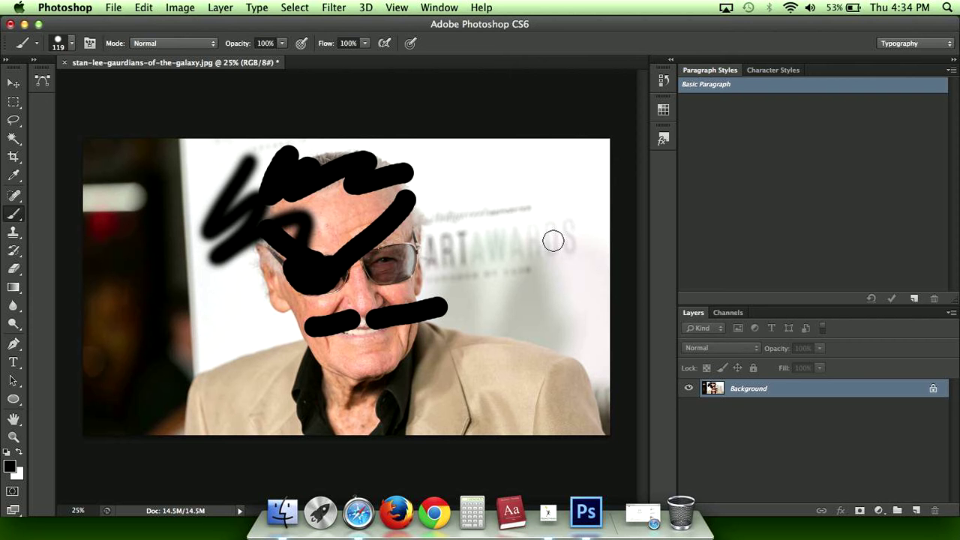
key("super+z")
key("super+z")
key("super+z")
key("super+z")
key("super+z")
key("super+z")
key("super+z")
key("super+z")
key("super+z")
key("super+z")
key("super+z")
key("super+z")
key("super+alt+z")
key("super+alt+z")
key("super+alt+z")
key("super+alt+z")
key("super+alt+z")
key("super+alt+z")
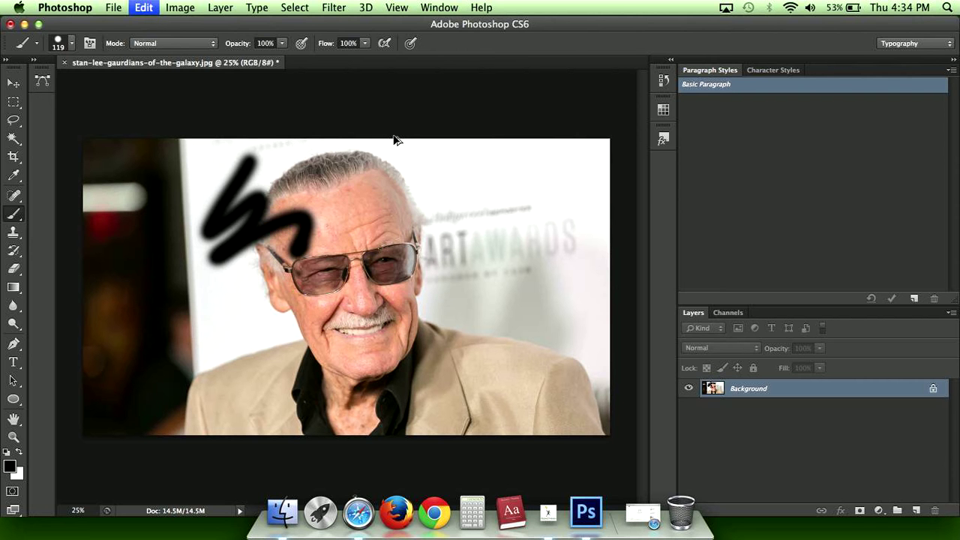
key("super+alt+z")
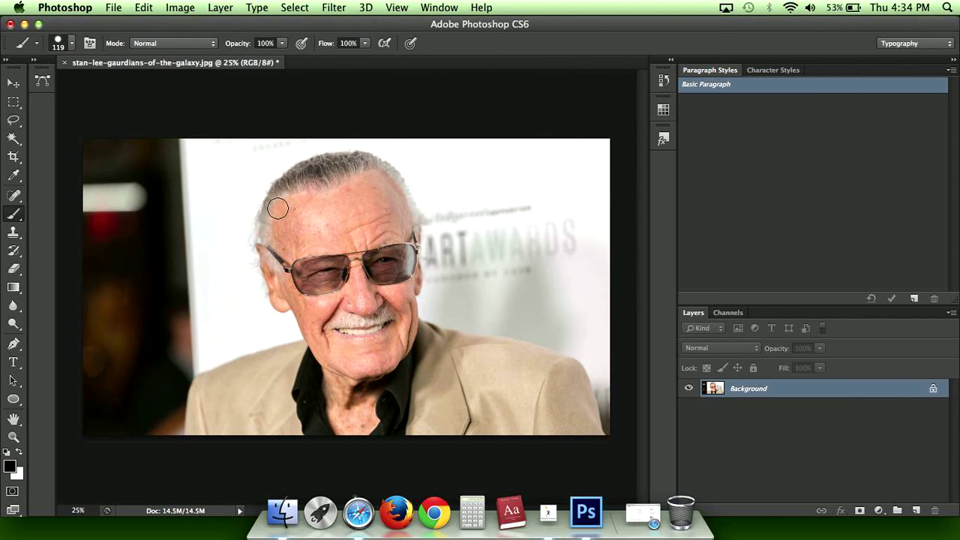
Step: Draw an elliptical selection around the upper part of the man's head, from the hair to just above the moustache
left_click(13, 102)
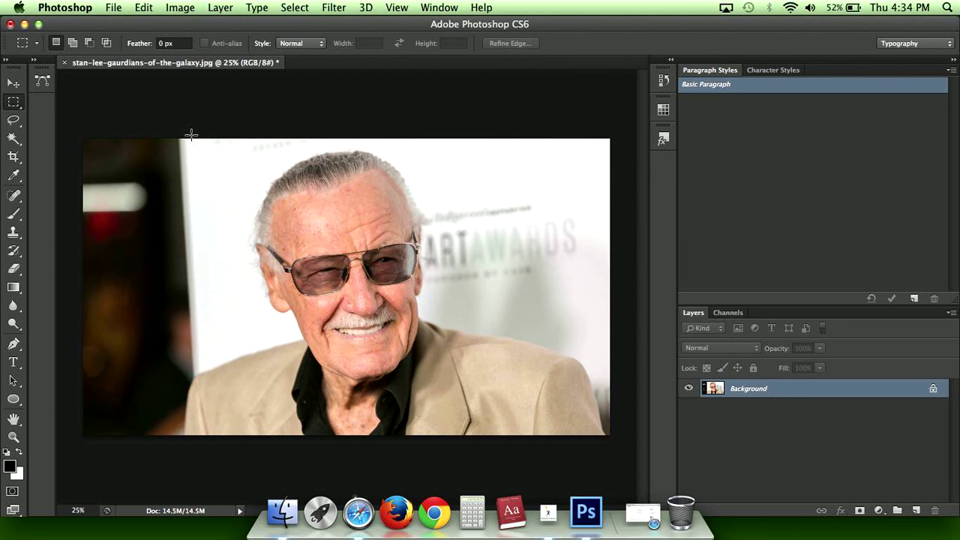
left_click_drag(15, 108, 52, 118)
left_click_drag(260, 160, 417, 303)
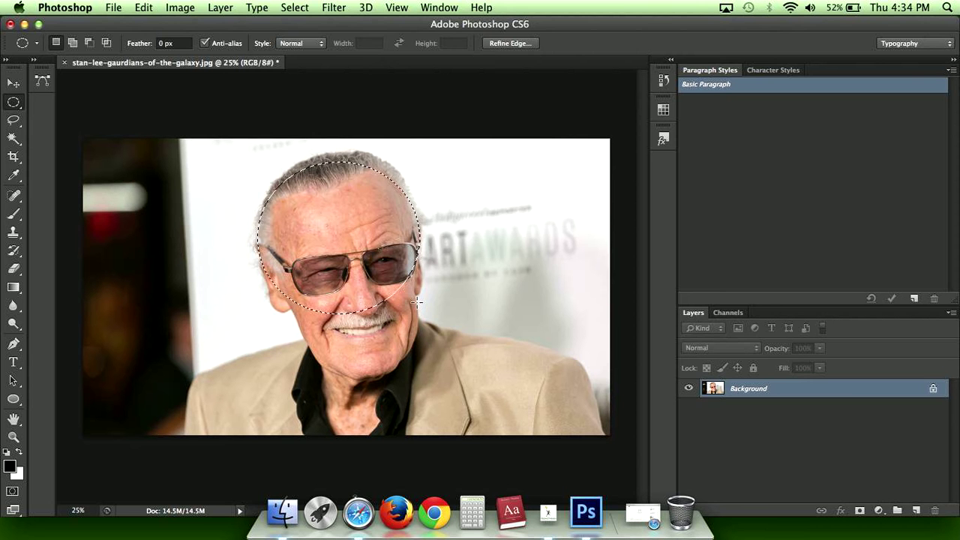
Step: Review the Fill content options for the elliptical selection, then cancel the fill and deselect
key("shift+BackSpace")
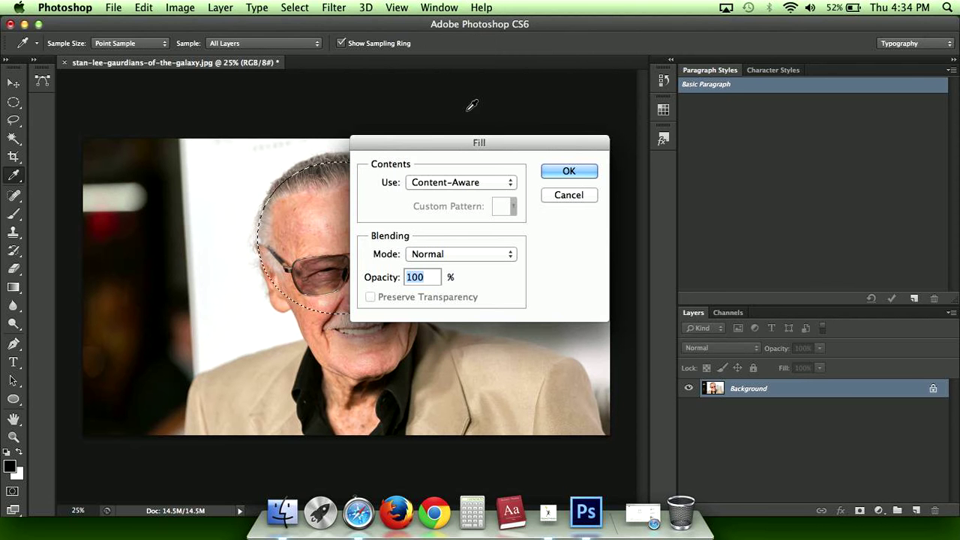
left_click(453, 186)
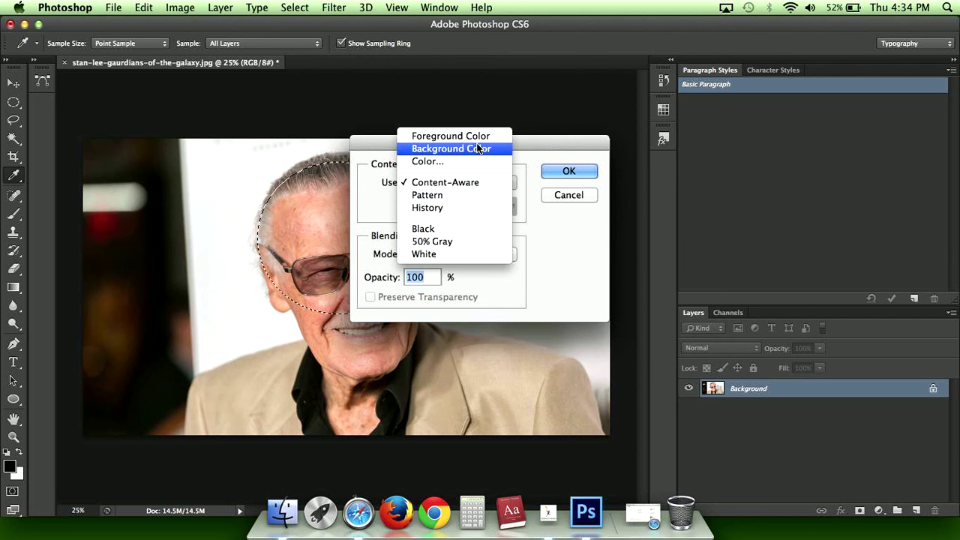
left_click(450, 182)
left_click(569, 195)
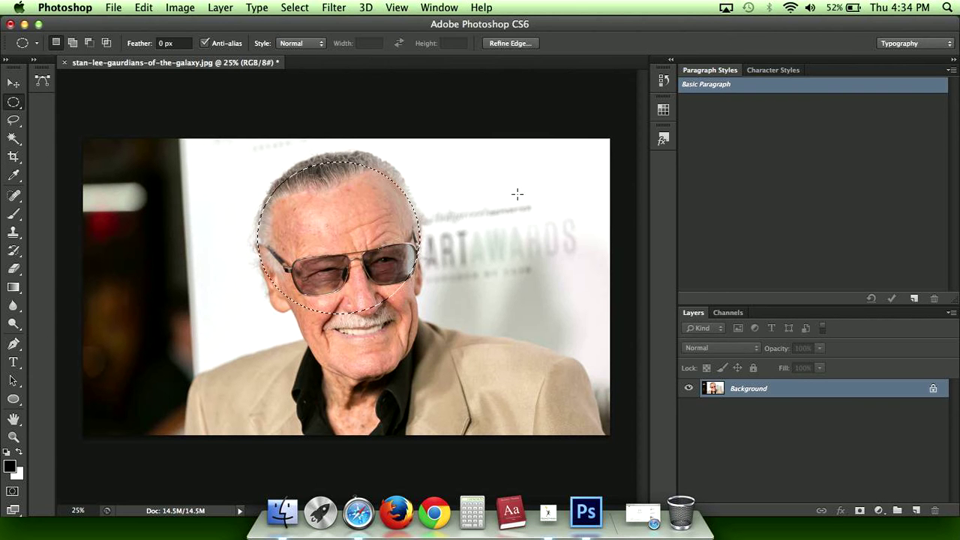
left_click(242, 176)
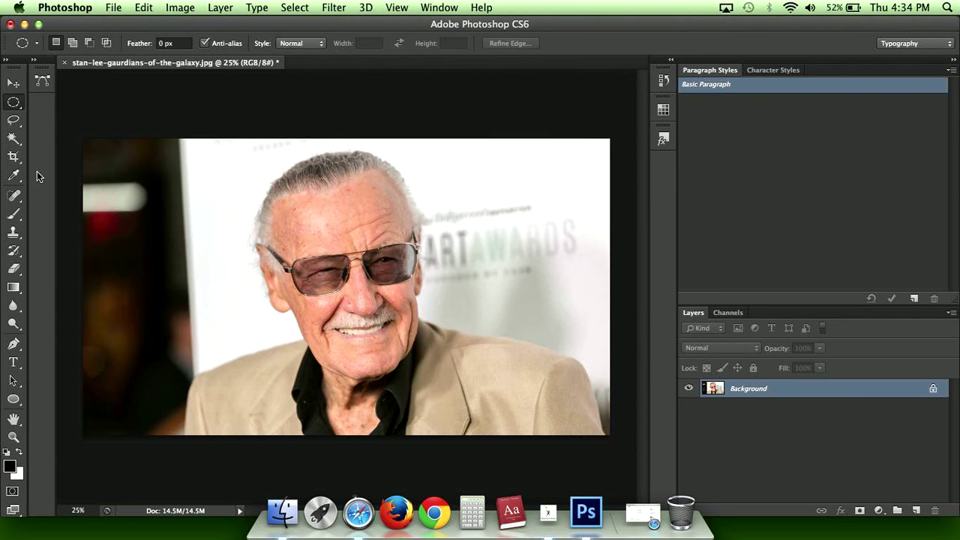
Step: Outline the ear side of the face, from the hairline down past the earlobe, with a freehand Lasso selection
left_click(13, 214)
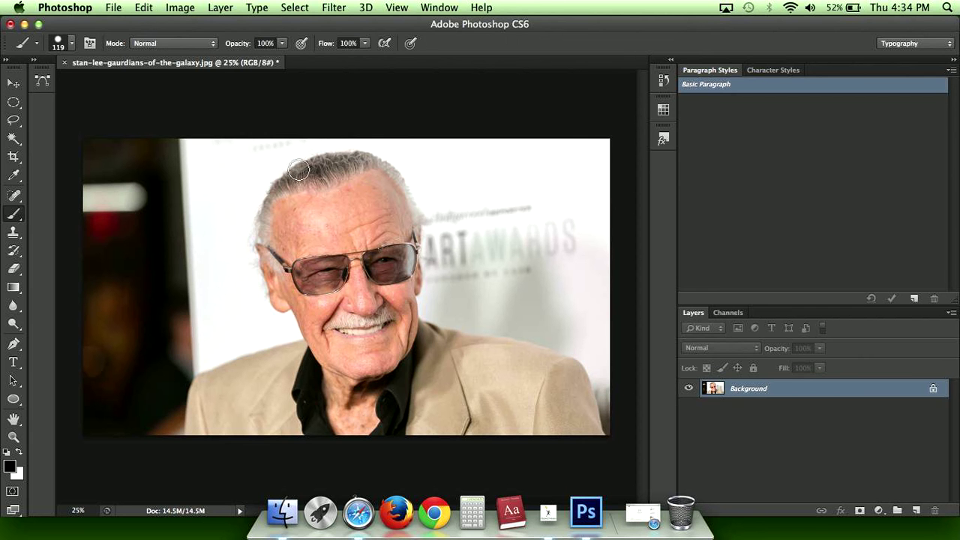
left_click(13, 120)
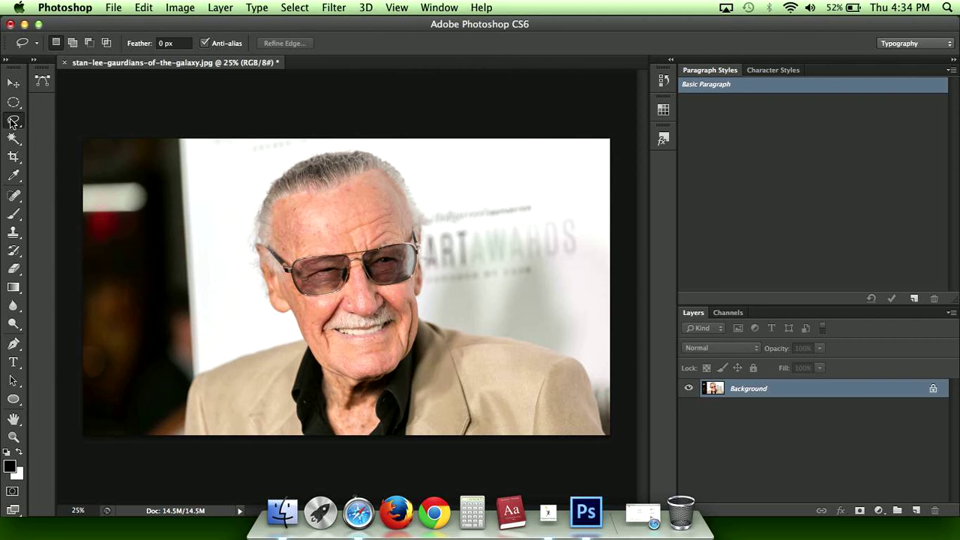
mouse_move(10, 122)
left_mouse_down()
mouse_move(72, 120)
mouse_move(17, 124)
mouse_move(45, 118)
mouse_move(52, 129)
mouse_move(77, 118)
left_mouse_up()
left_click_drag(287, 330, 308, 318)
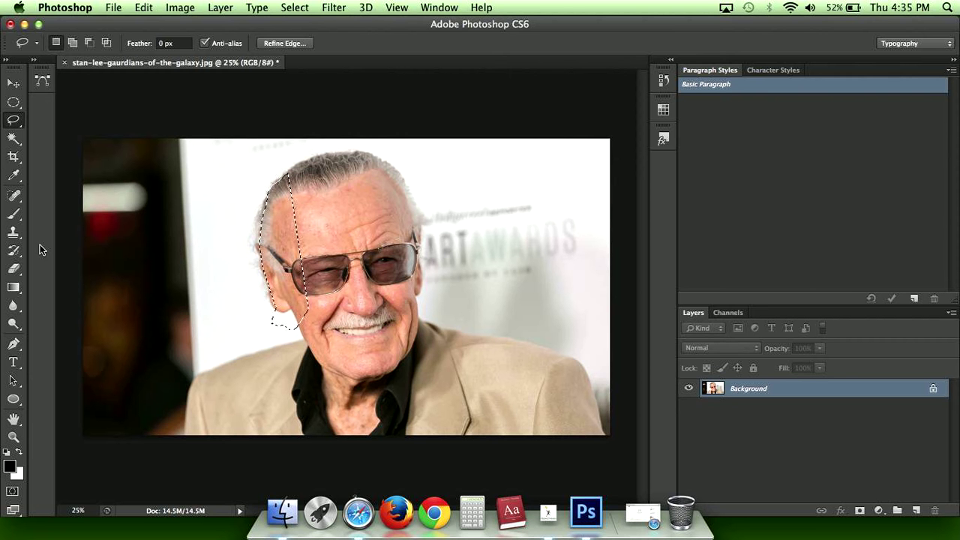
Step: Paint the selected side of the face black with the Brush and clear the selection
left_click(14, 217)
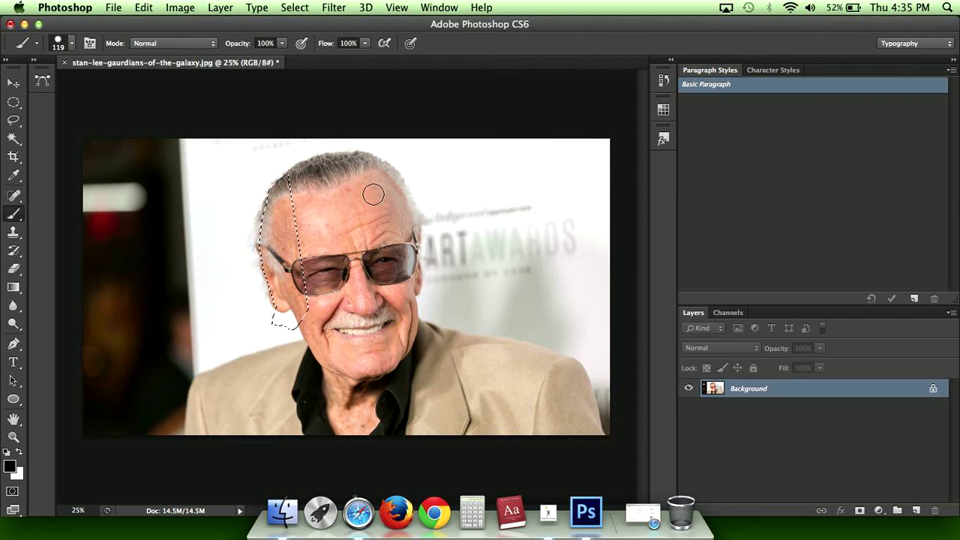
mouse_move(296, 182)
left_mouse_down()
mouse_move(266, 204)
mouse_move(276, 209)
mouse_move(290, 195)
mouse_move(292, 244)
mouse_move(283, 212)
mouse_move(270, 262)
mouse_move(283, 301)
mouse_move(295, 299)
mouse_move(308, 322)
mouse_move(283, 236)
mouse_move(294, 283)
mouse_move(301, 234)
mouse_move(300, 259)
left_mouse_up()
left_click(13, 120)
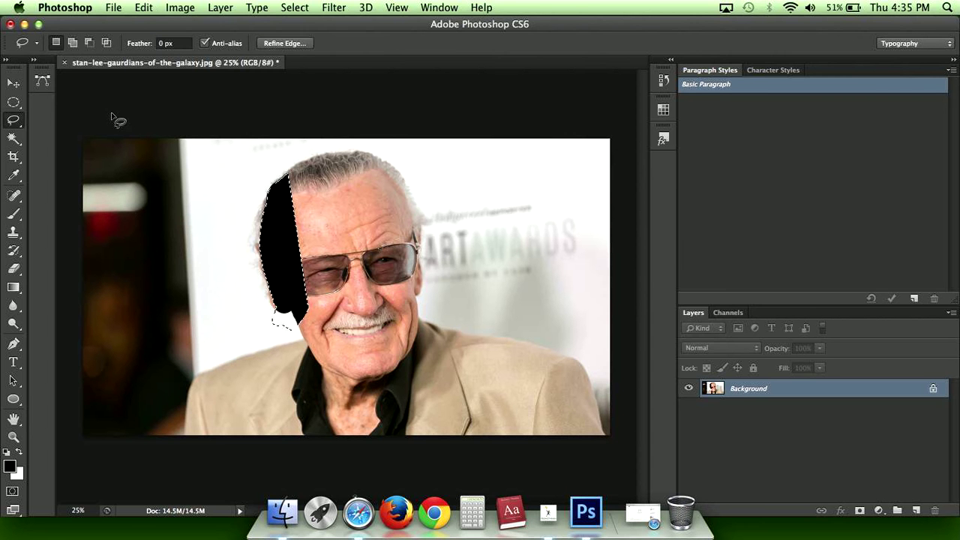
left_click(112, 120)
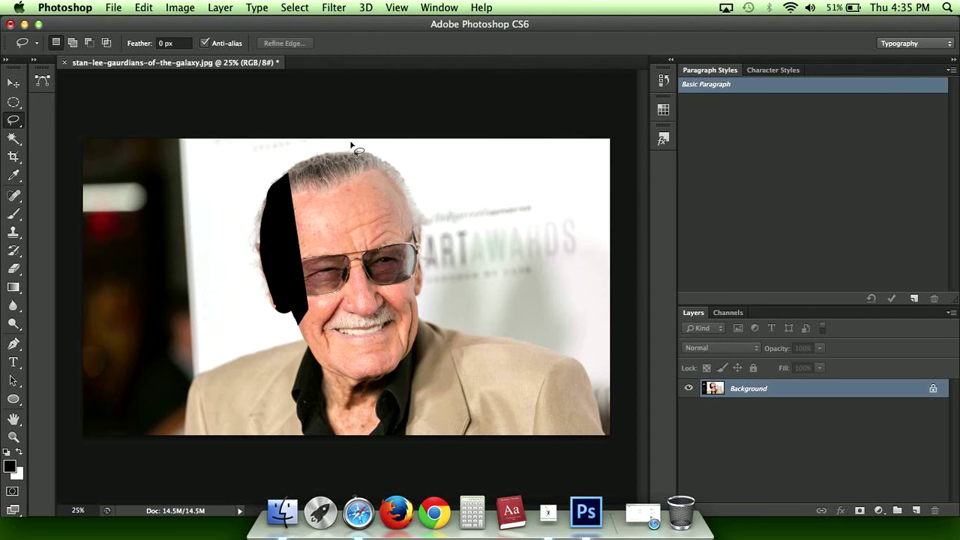
Step: Outline the top of the head, from the hair down across the glasses, with a freehand Lasso selection
left_click_drag(287, 176, 354, 153)
left_click_drag(353, 283, 283, 262)
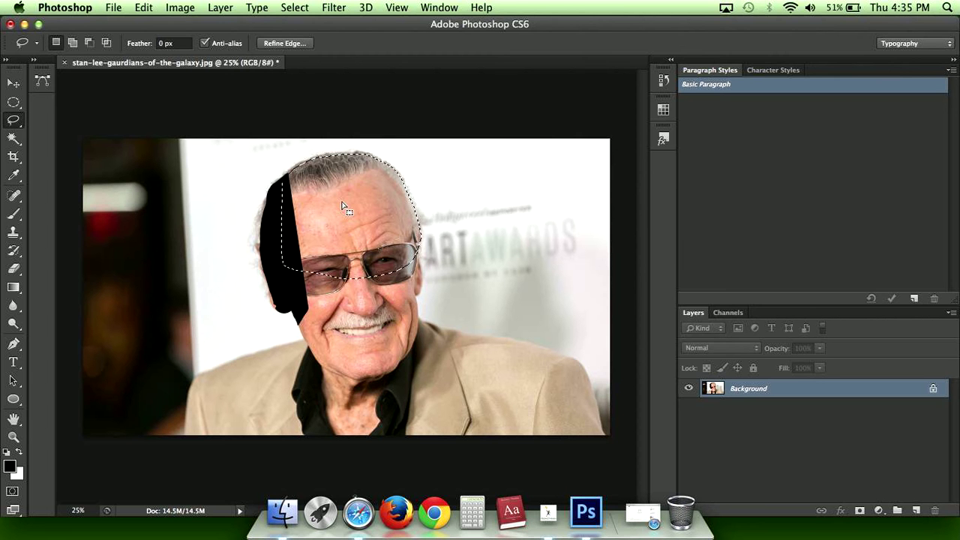
mouse_move(358, 207)
left_mouse_down()
mouse_move(319, 178)
mouse_move(349, 209)
mouse_move(360, 205)
left_mouse_up()
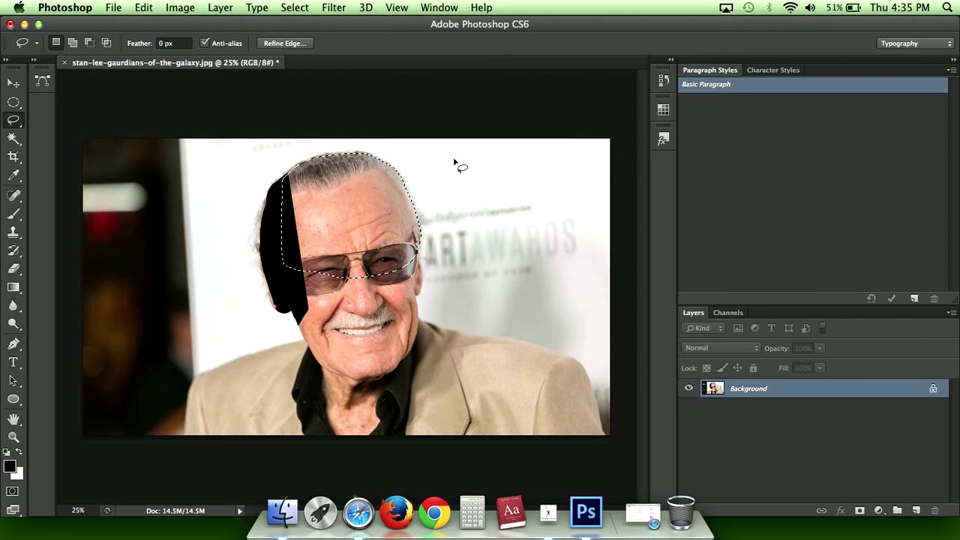
Step: Paint the selected top of the head black, enlarging the brush to 1211 px to cover the remaining gaps
key("b")
mouse_move(371, 175)
left_mouse_down()
mouse_move(383, 154)
mouse_move(390, 168)
mouse_move(335, 191)
mouse_move(353, 201)
mouse_move(291, 230)
mouse_move(435, 250)
mouse_move(475, 268)
mouse_move(348, 212)
left_mouse_up()
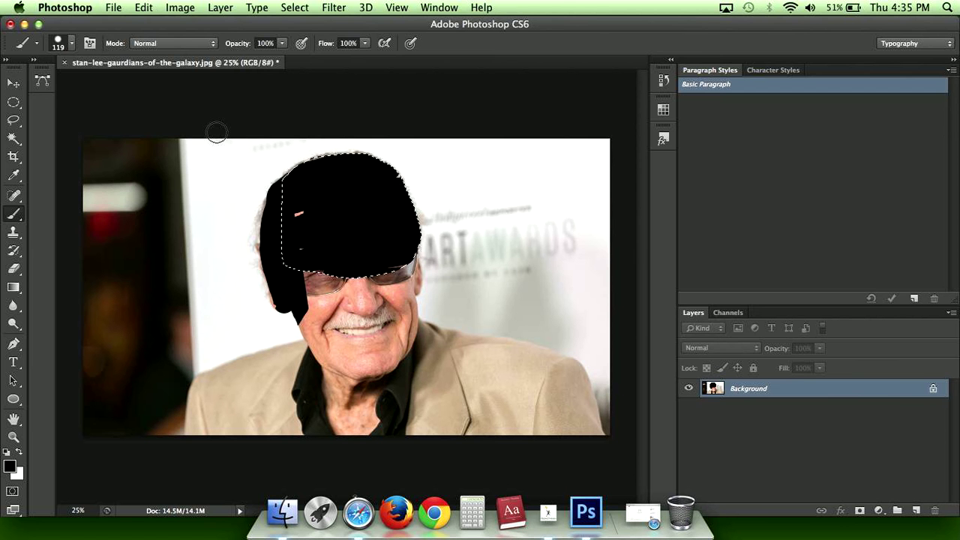
left_click(72, 42)
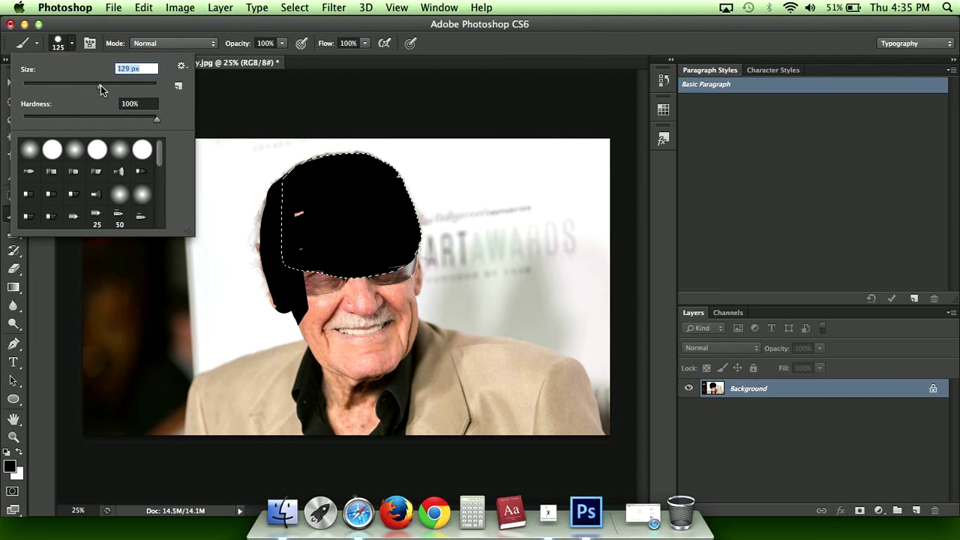
left_click_drag(100, 85, 149, 85)
left_click(73, 43)
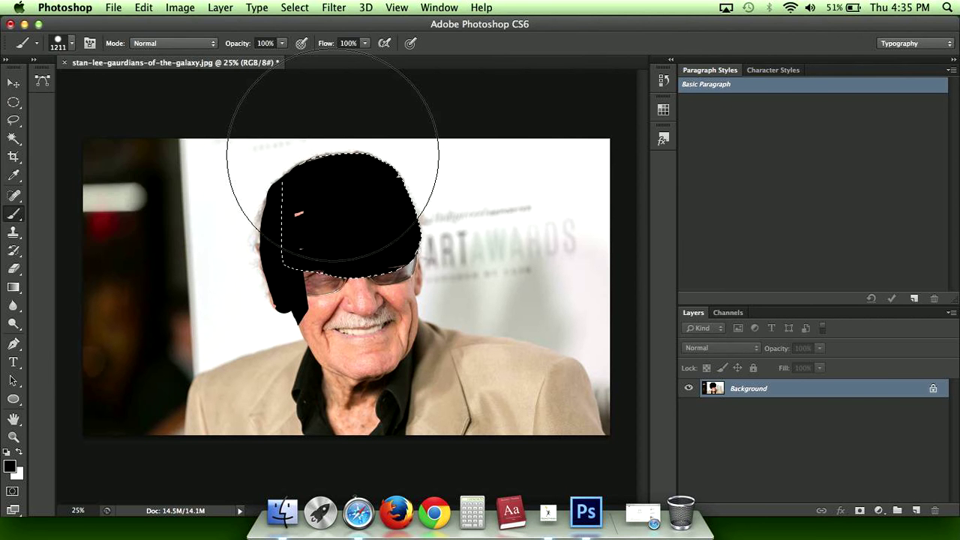
left_click(346, 208)
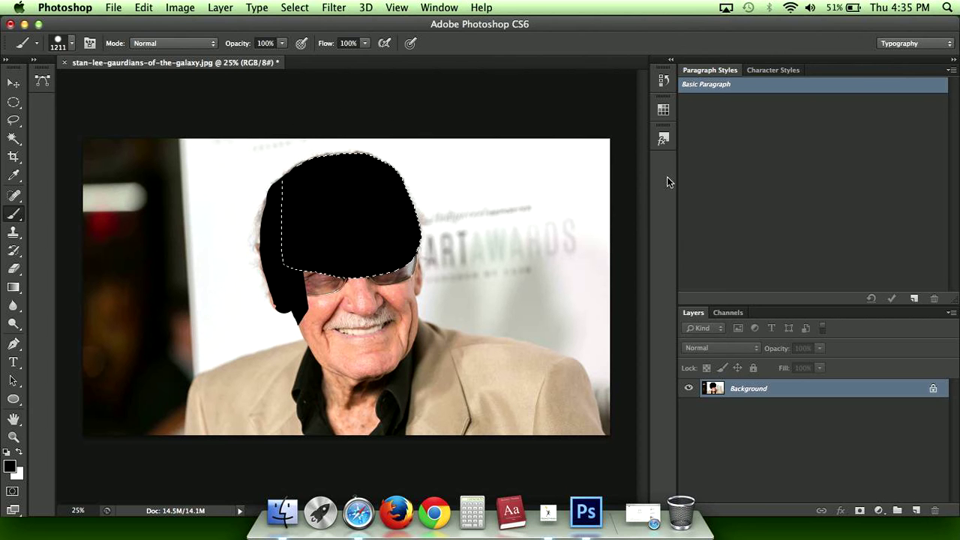
Step: Outline the lower face along the jaw and chin with the Lasso, closing the selection inside the black-painted area
left_click(13, 120)
left_click(291, 311)
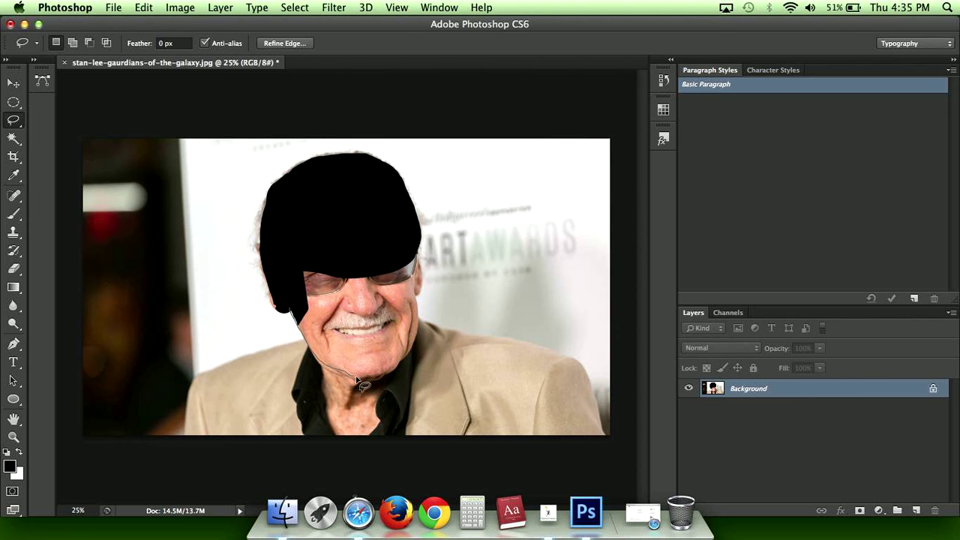
mouse_move(357, 379)
left_mouse_down()
mouse_move(399, 370)
mouse_move(420, 333)
left_mouse_up()
mouse_move(413, 244)
left_mouse_down()
mouse_move(299, 227)
mouse_move(276, 269)
mouse_move(291, 309)
left_mouse_up()
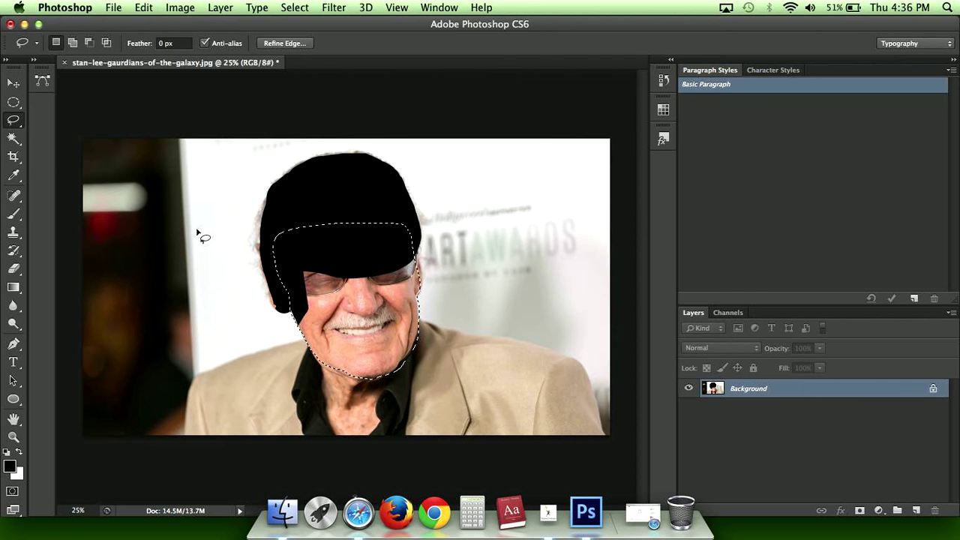
Step: Paint the selected lower face solid black with the Brush and clear the selection
left_click(14, 214)
left_click_drag(465, 217, 354, 322)
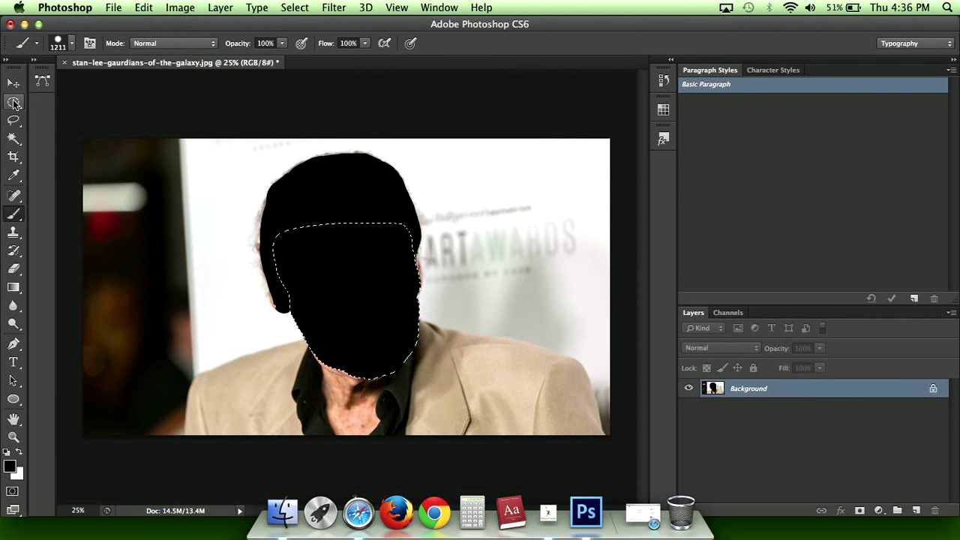
left_click(13, 102)
key("super+d")
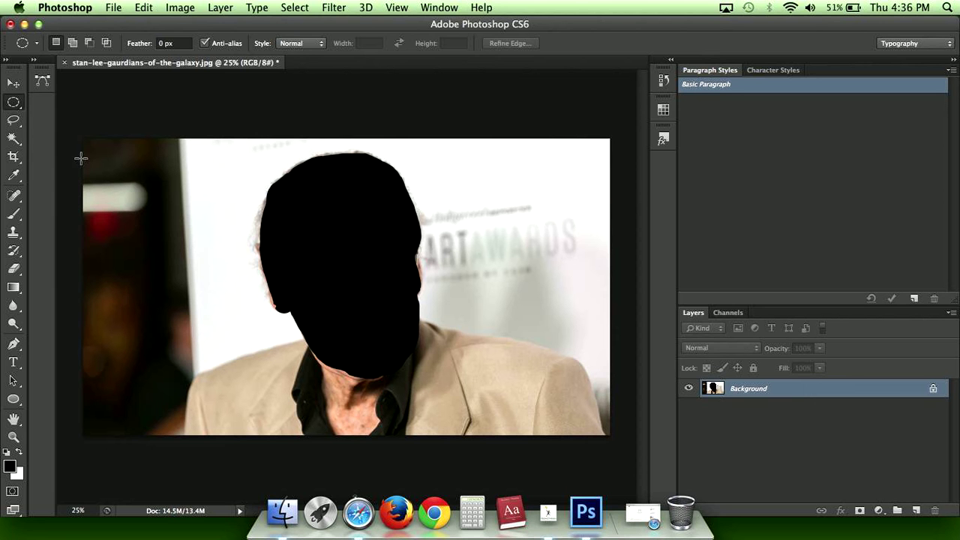
Step: Try a Rectangular Marquee selection around the entire photo and clear it
left_click(14, 138)
left_click(13, 102)
left_click_drag(17, 108, 75, 98)
left_click_drag(84, 138, 633, 476)
left_click(370, 98)
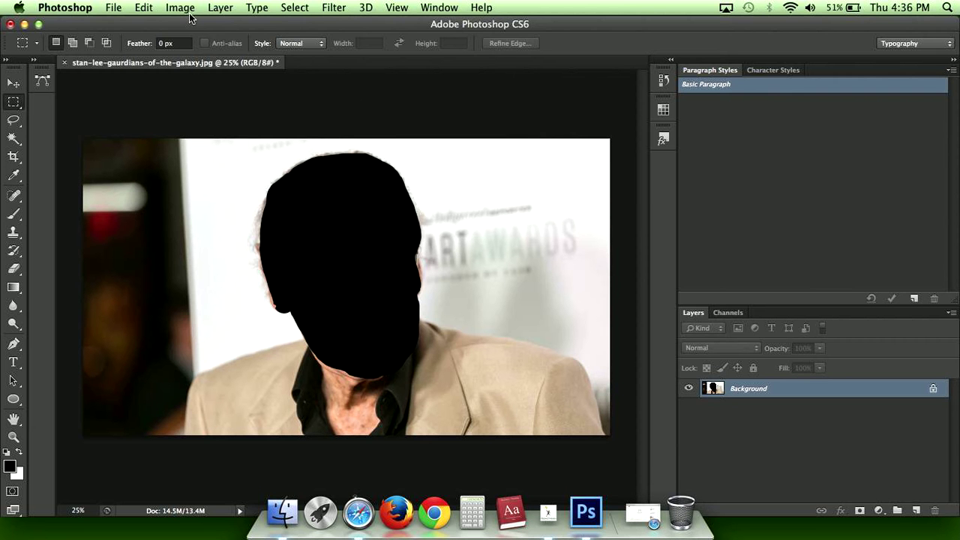
Step: Select the entire canvas of the photo
left_click(295, 7)
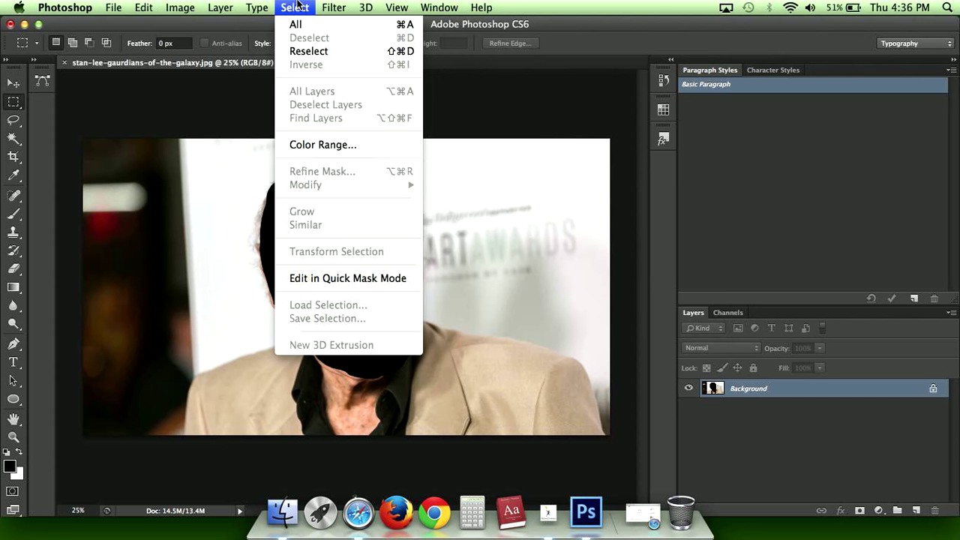
left_click(297, 7)
left_click(298, 7)
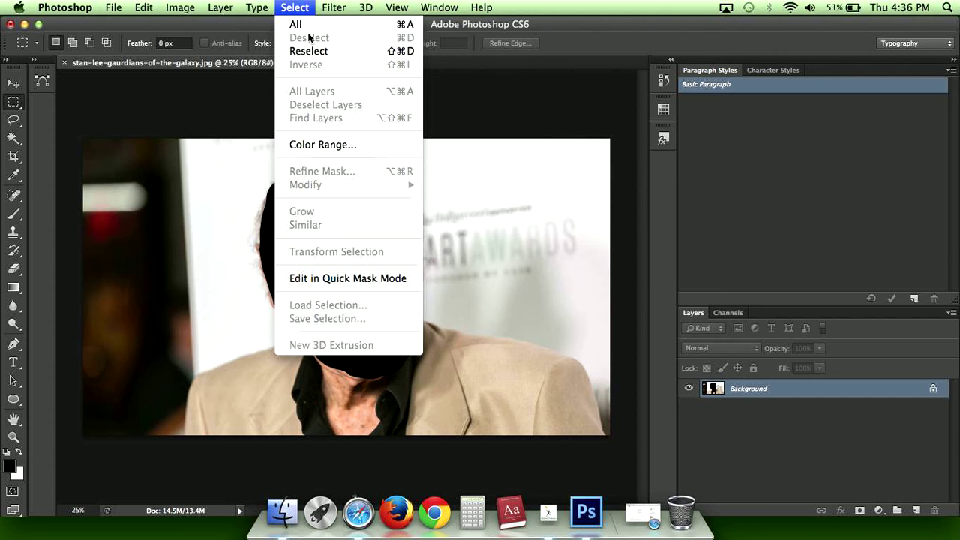
left_click(405, 26)
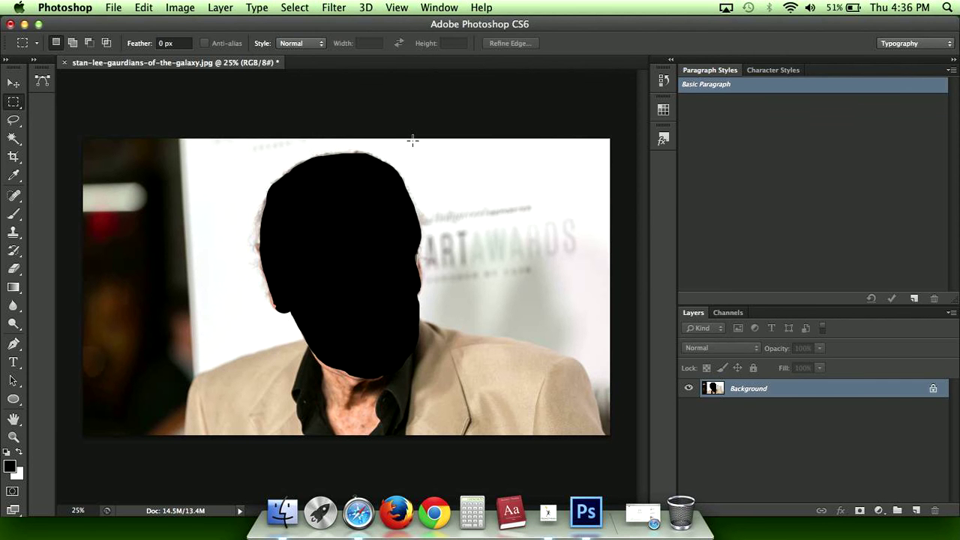
key("super+a")
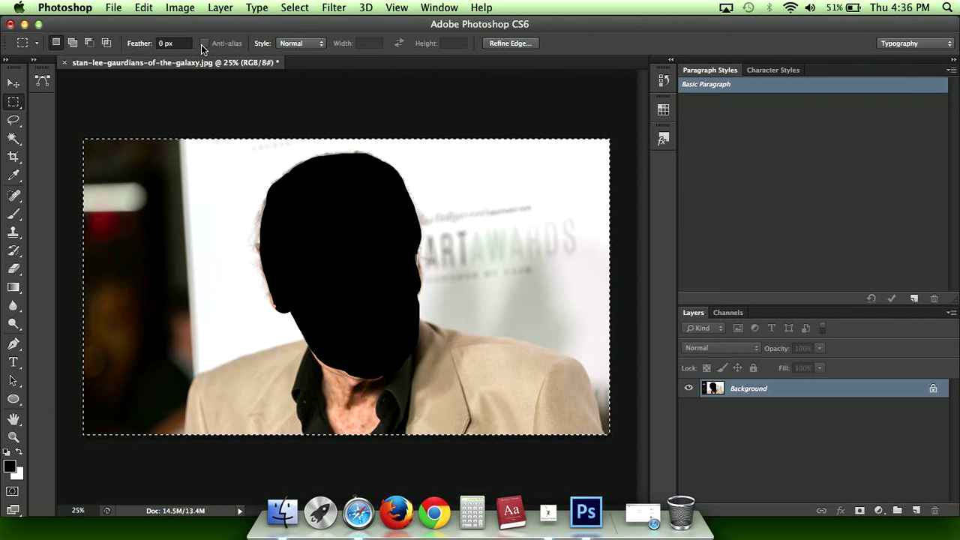
Step: Copy the selected photo and paste it onto a new layer above the Background
left_click(140, 7)
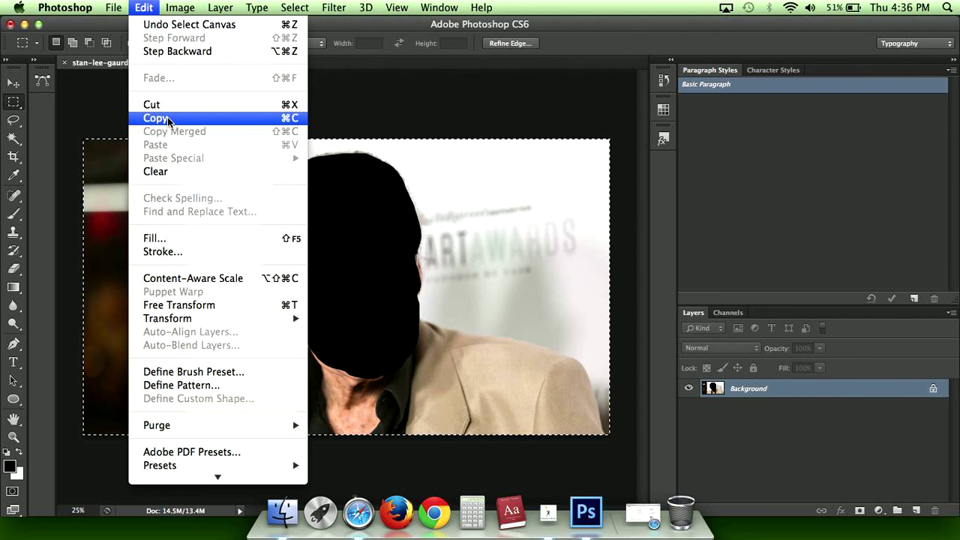
left_click(144, 6)
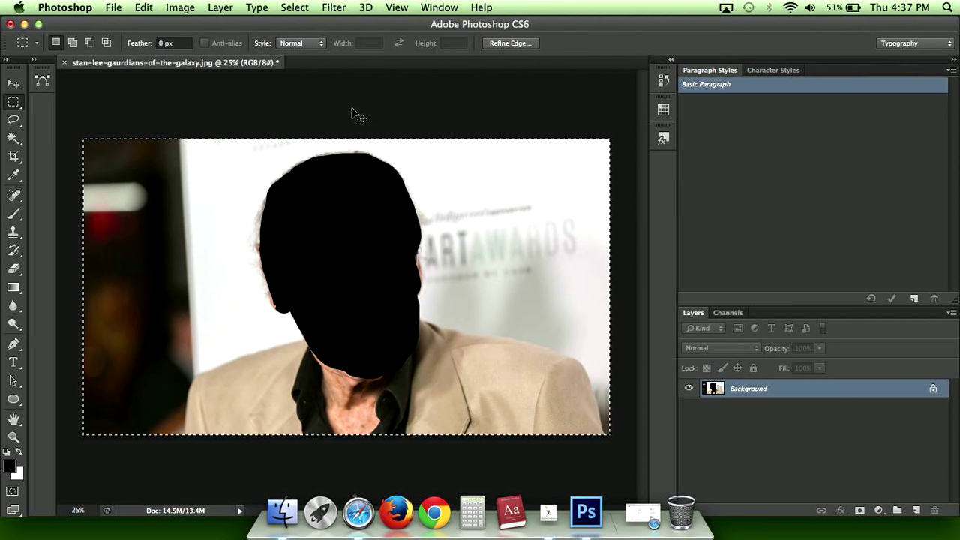
left_click(148, 6)
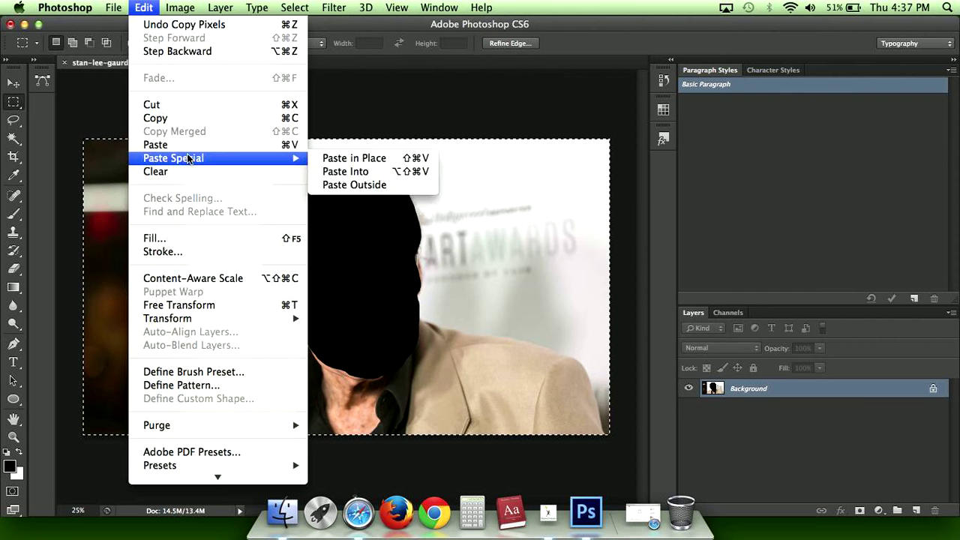
left_click(275, 149)
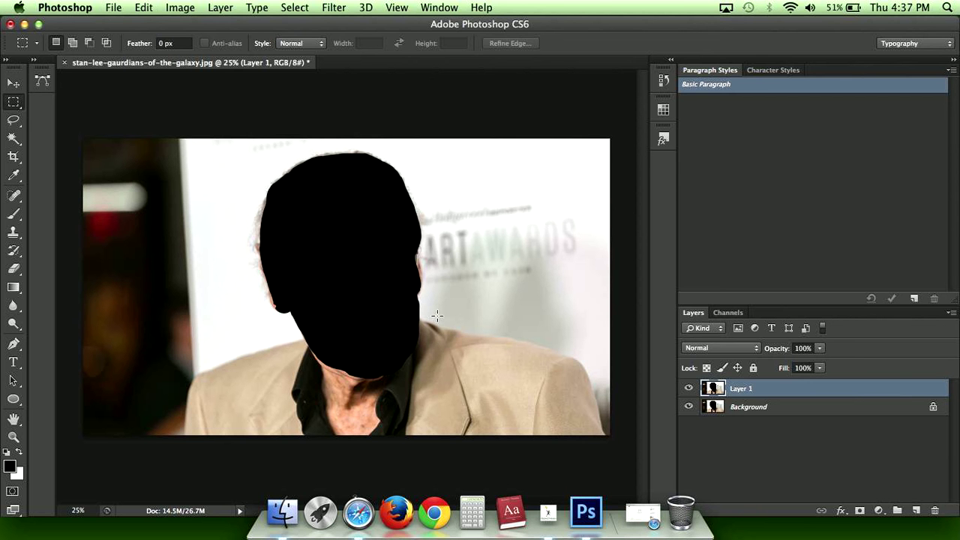
Step: Paint large black strokes across the Background layer and check them by hiding and reshowing Layer 1
left_click(751, 411)
left_click(760, 391)
left_click(787, 411)
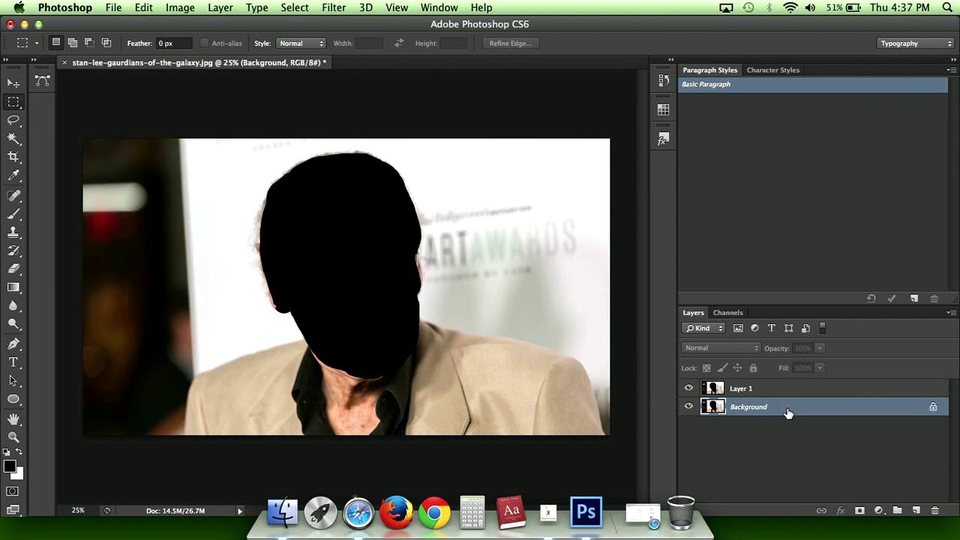
left_click(14, 213)
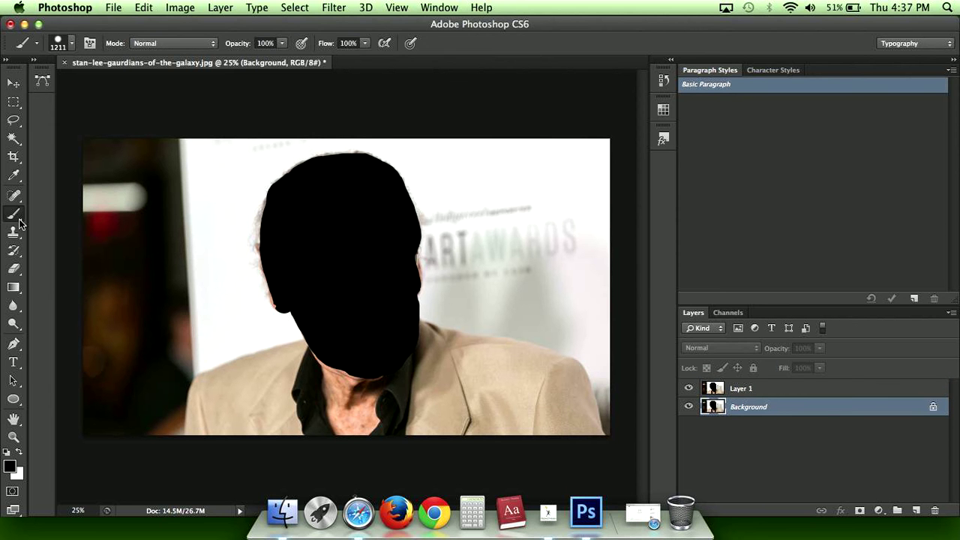
mouse_move(233, 197)
left_mouse_down()
mouse_move(168, 214)
mouse_move(386, 193)
mouse_move(488, 407)
mouse_move(294, 188)
left_mouse_up()
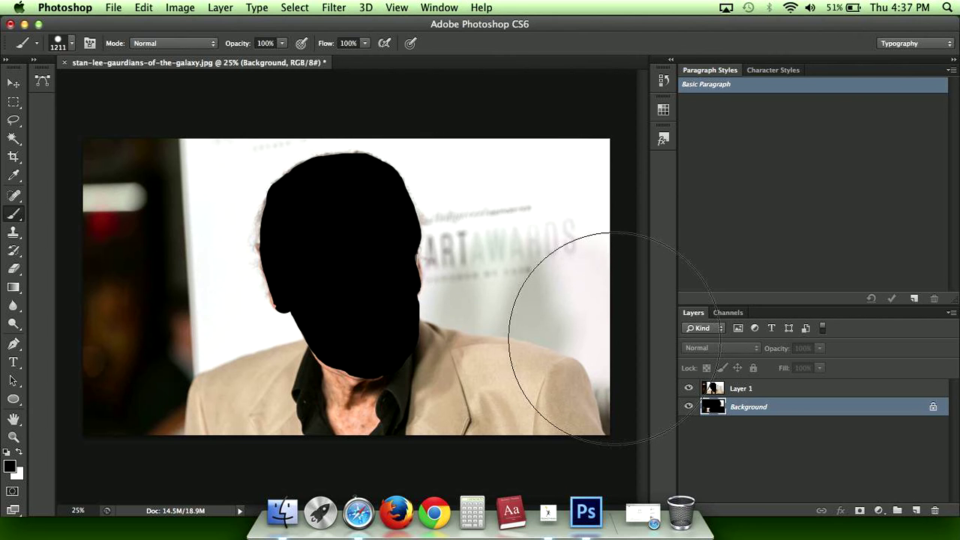
left_click(689, 391)
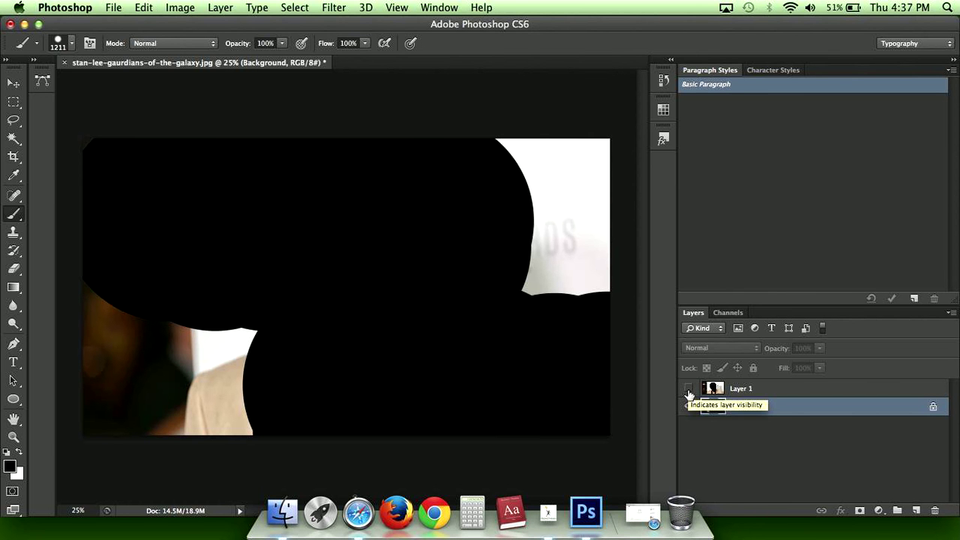
left_click(688, 391)
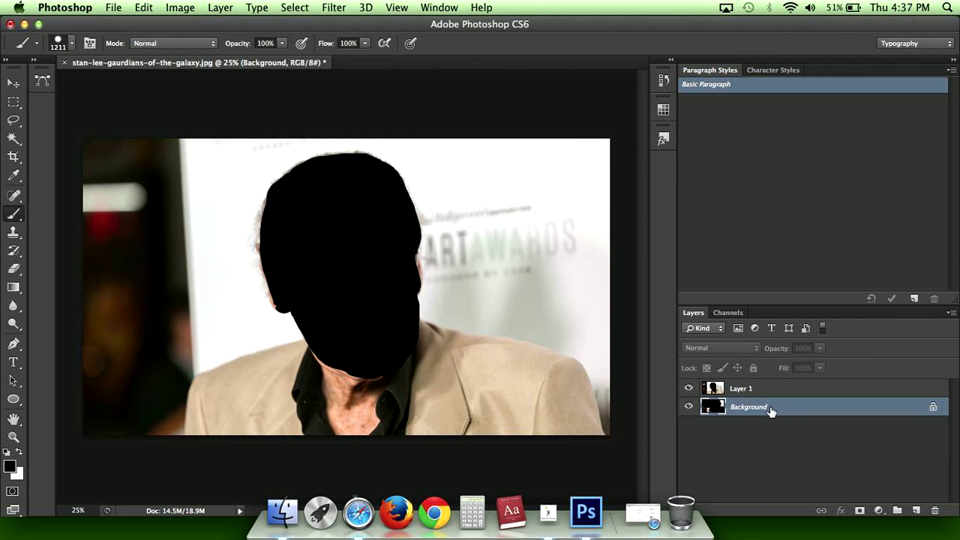
Step: Delete the Background layer and toggle Layer 1's visibility off and on to check for transparency
left_click(935, 511)
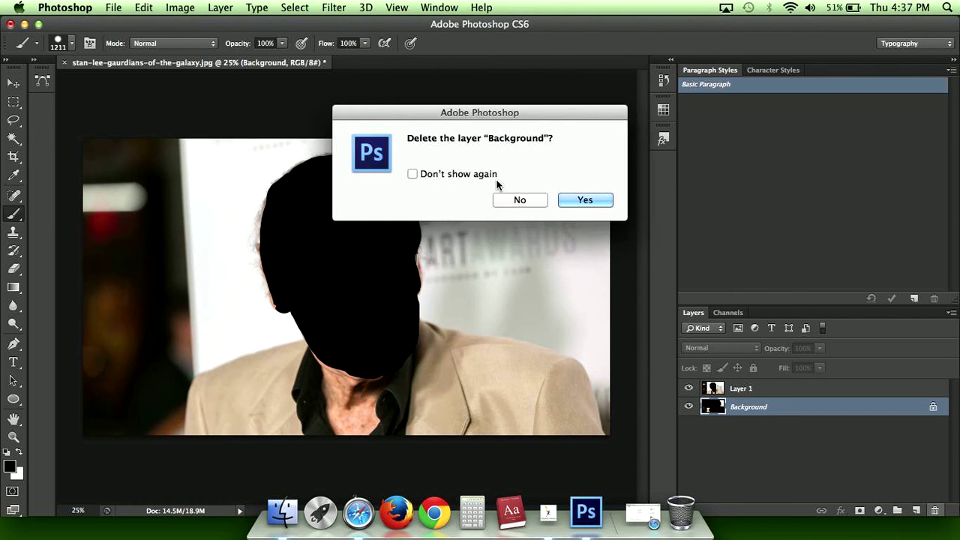
left_click(570, 199)
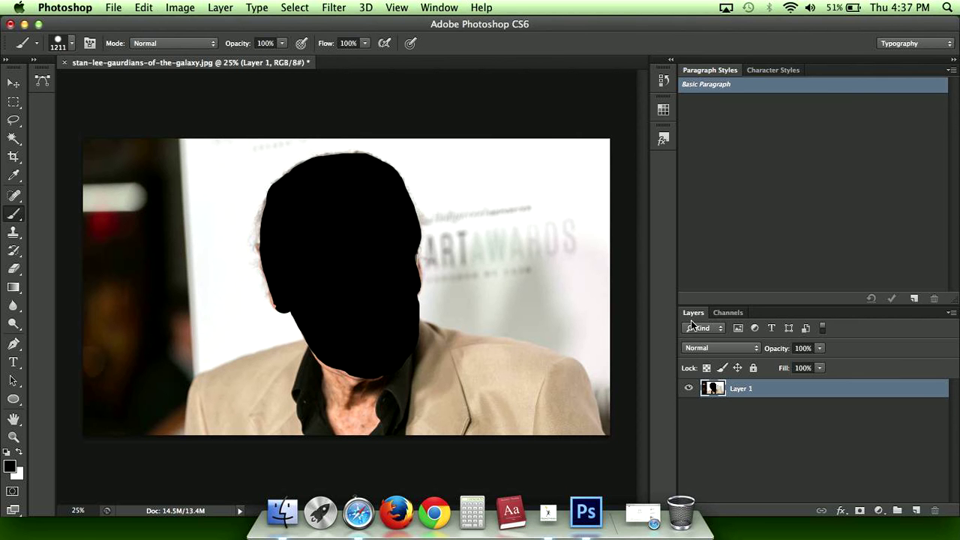
left_click(688, 389)
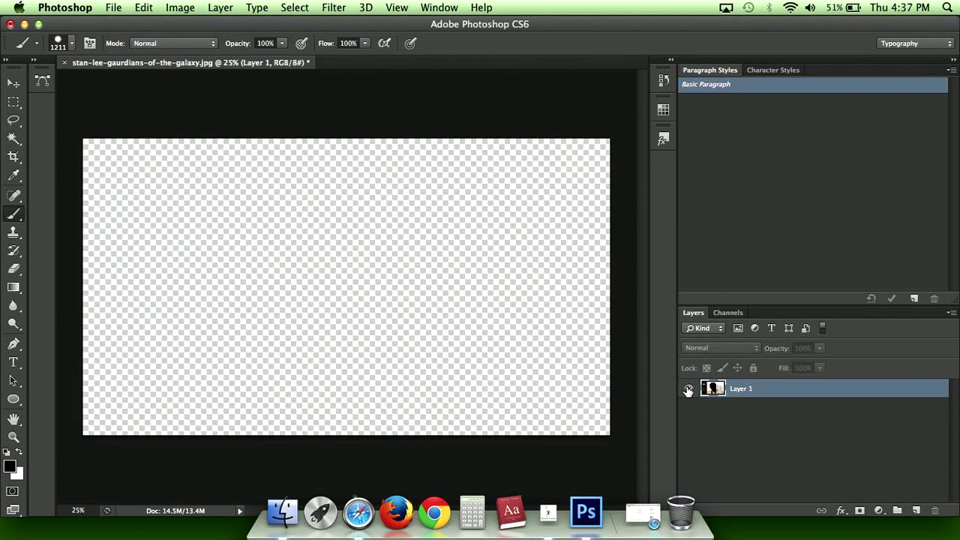
left_click(688, 389)
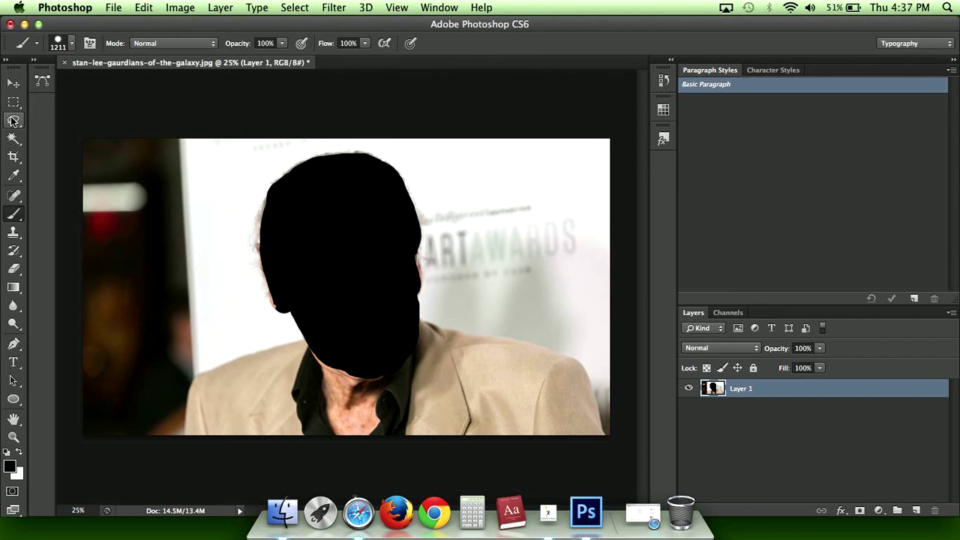
Step: Delete a tall rectangular area from the middle of the black head and clear the selection
left_click(12, 103)
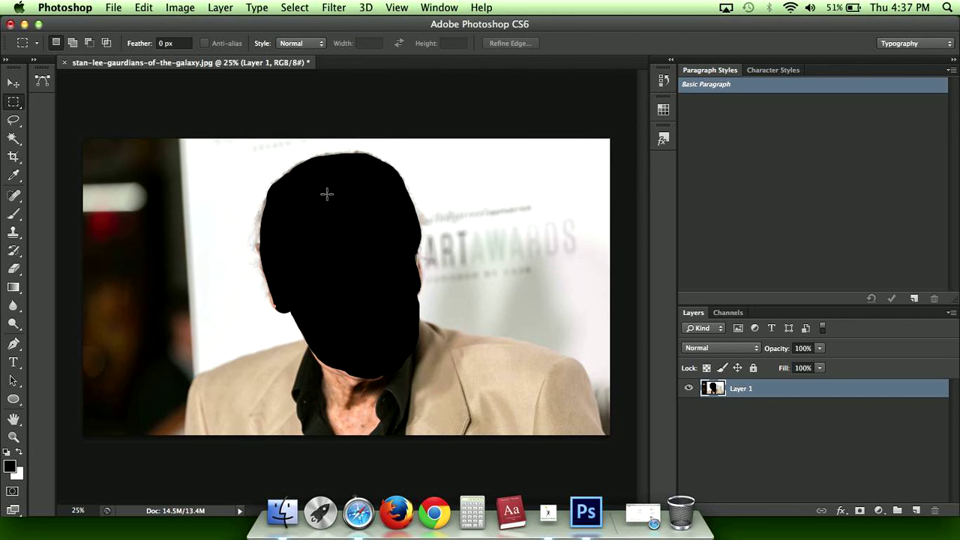
left_click_drag(321, 188, 390, 323)
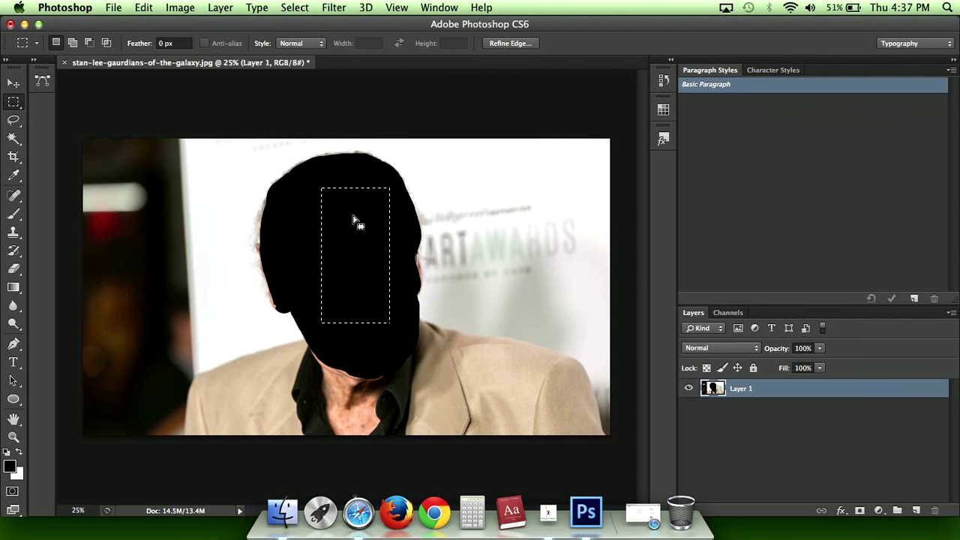
key("Delete")
key("super+d")
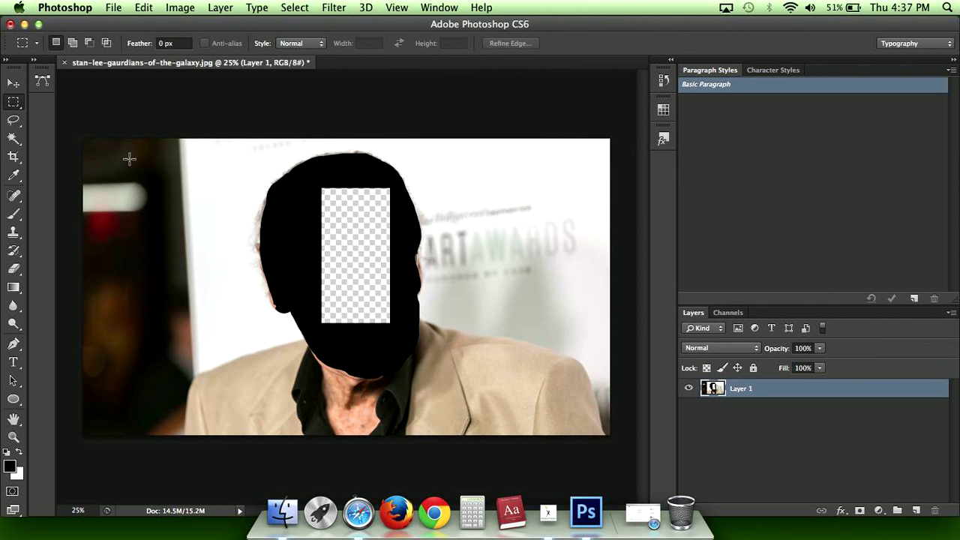
Step: Delete a freehand Lasso area from the black head beside the rectangular hole and clear the selection
left_click(16, 107)
left_click(12, 127)
left_click(20, 122)
mouse_move(308, 167)
left_mouse_down()
mouse_move(275, 217)
mouse_move(278, 284)
mouse_move(315, 321)
mouse_move(364, 251)
mouse_move(339, 186)
left_mouse_up()
key("Delete")
key("super+d")
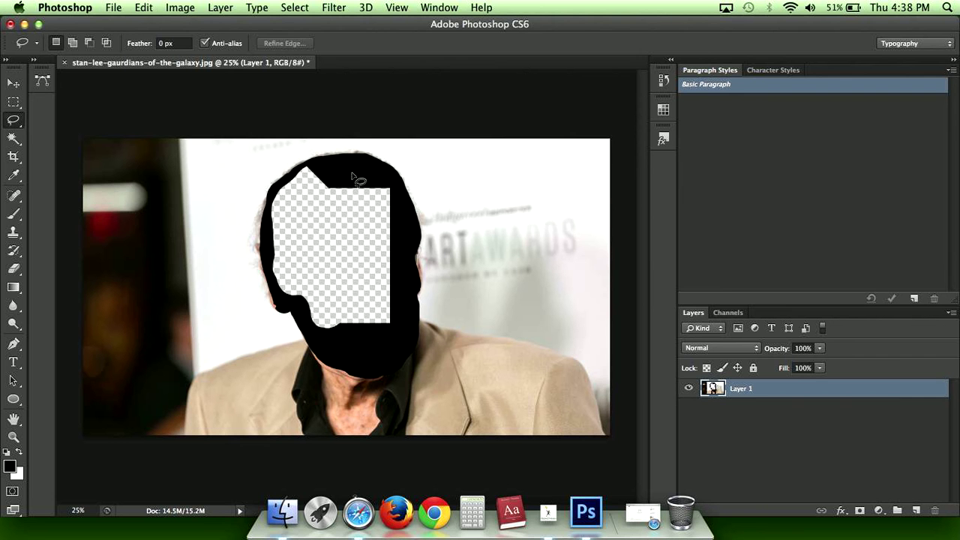
Step: Undo both deletions from the black head, leaving no active selection
key("super+alt+z")
key("super+alt+z")
key("super+alt+z")
key("super+alt+z")
key("super+alt+z")
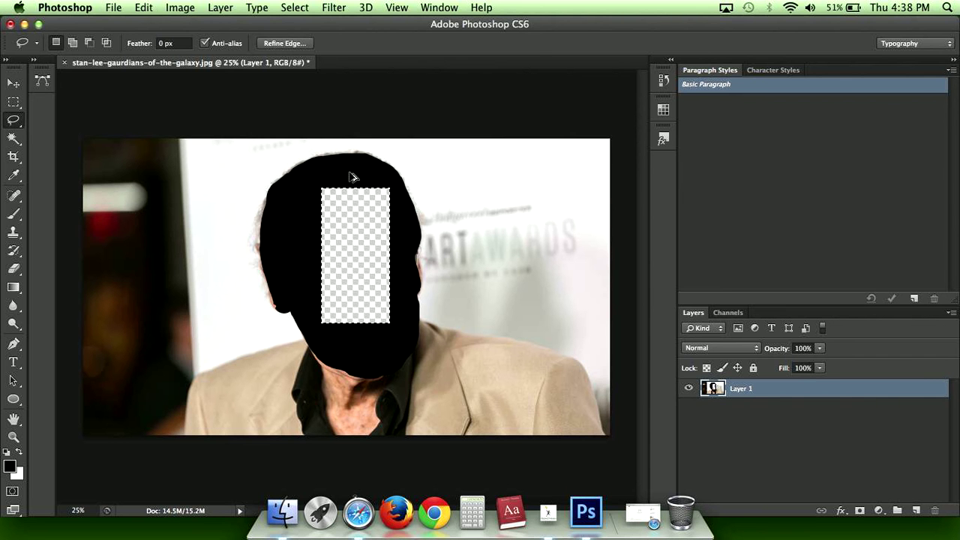
key("super+d")
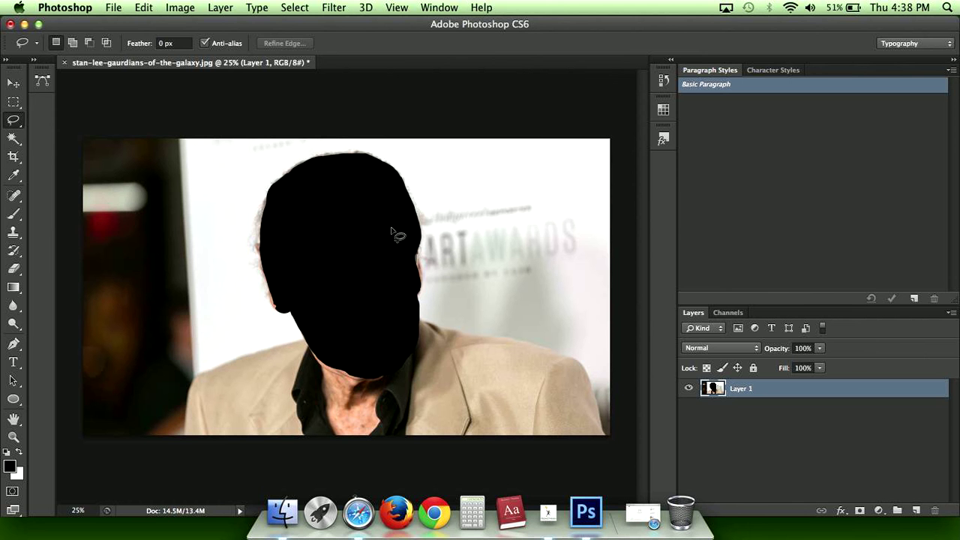
Step: Select the solid black head shape with the Magic Wand tool
left_click(14, 140)
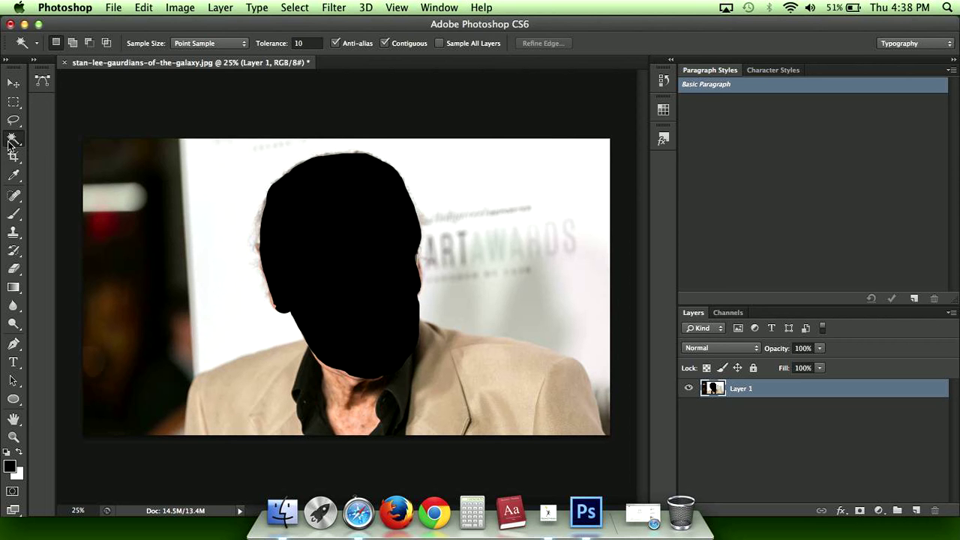
left_click(9, 143)
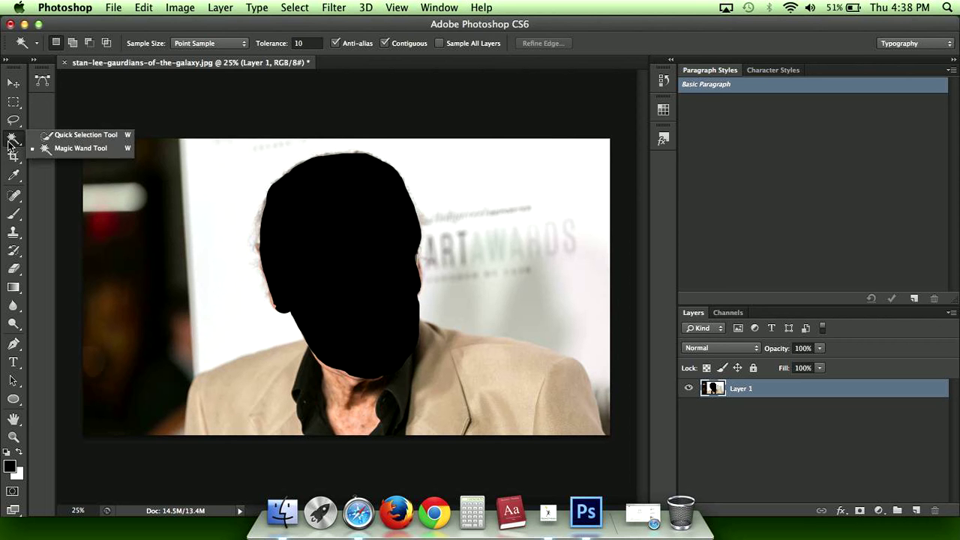
left_click(45, 148)
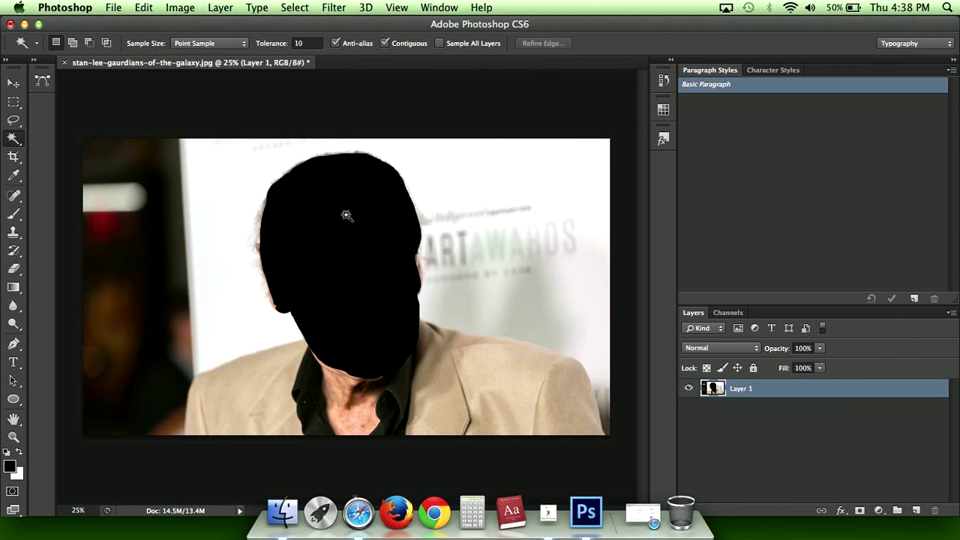
left_click(354, 178)
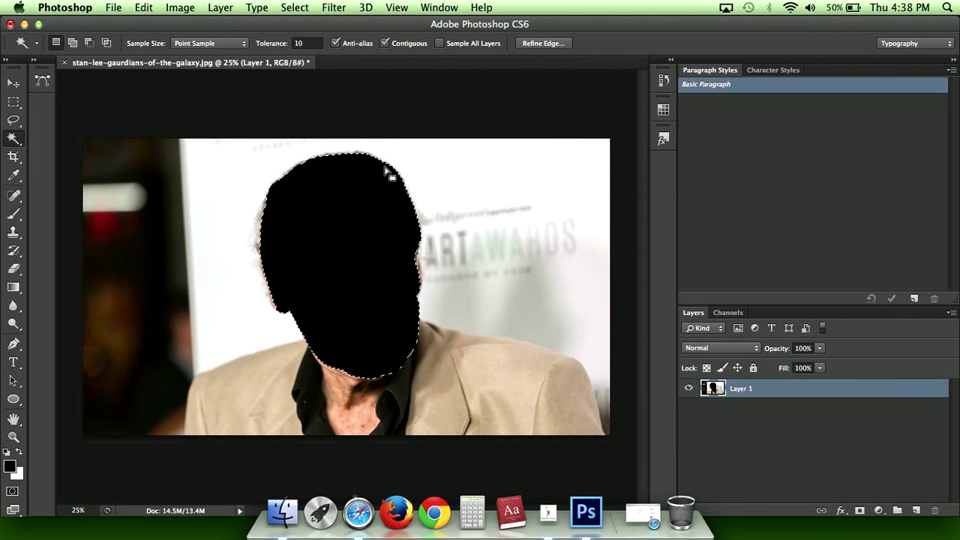
Step: Set the Magic Wand tolerance to 70 and test it on the head, the white backdrop and the dark background
double_click(296, 42)
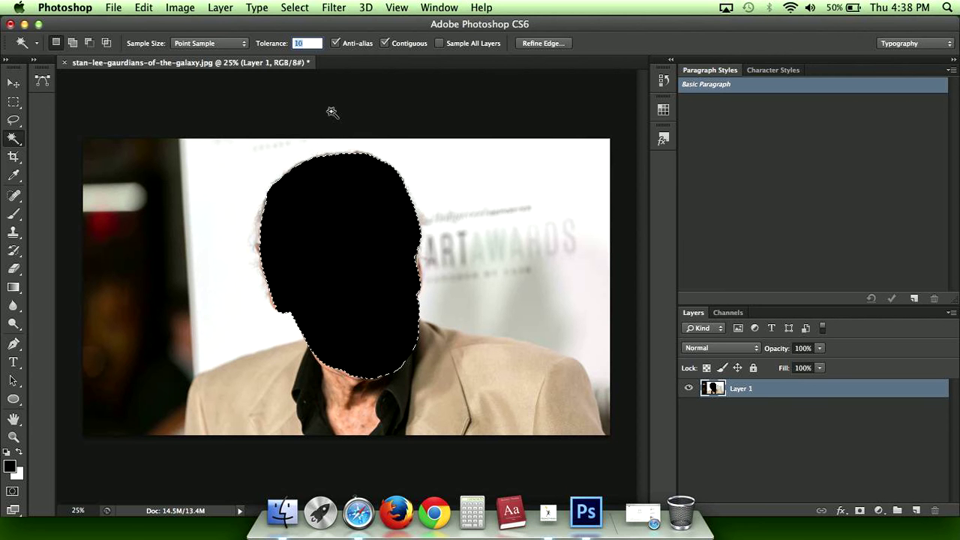
type("70")
key("Return")
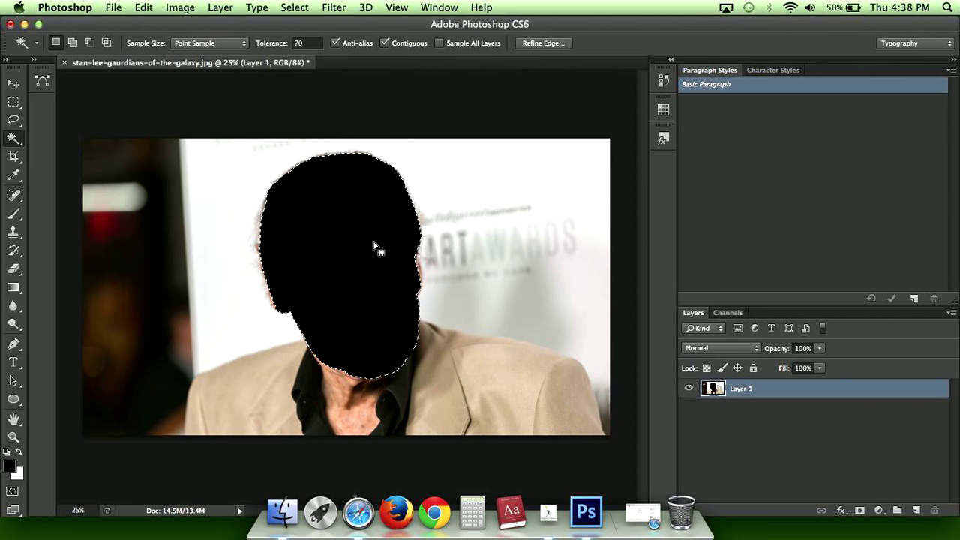
left_click(373, 251, "shift")
left_click(251, 172)
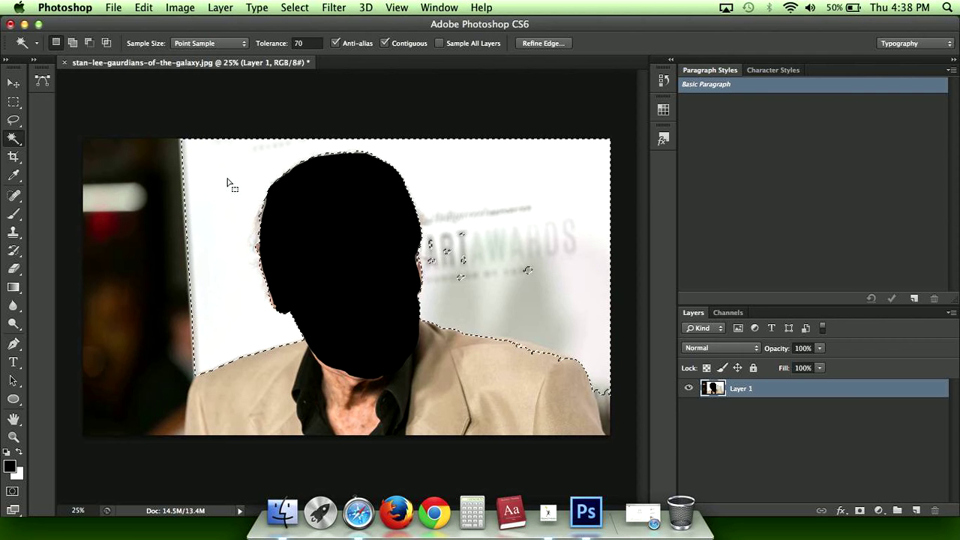
left_click(137, 300)
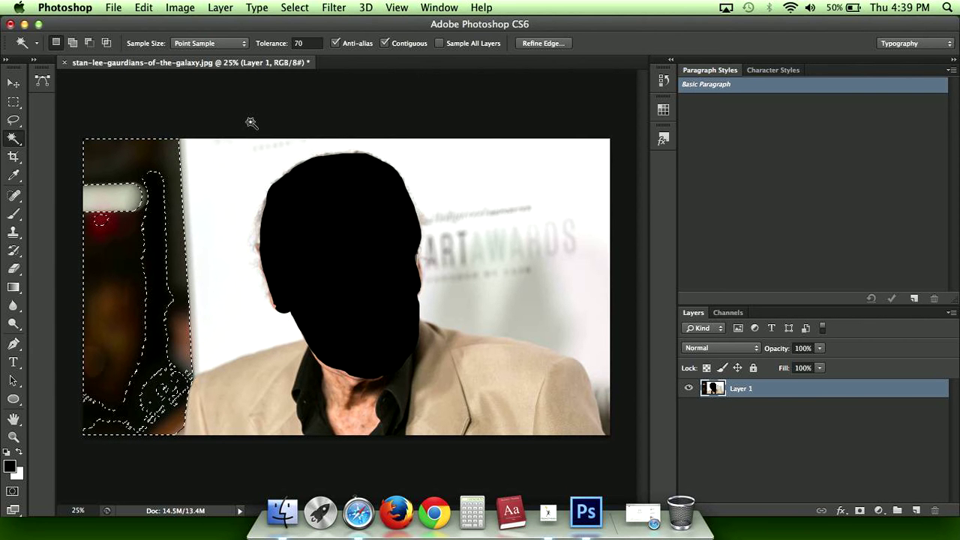
Step: Set the Magic Wand tolerance to 10, select the solid black head shape and delete it to transparency
left_click(300, 43)
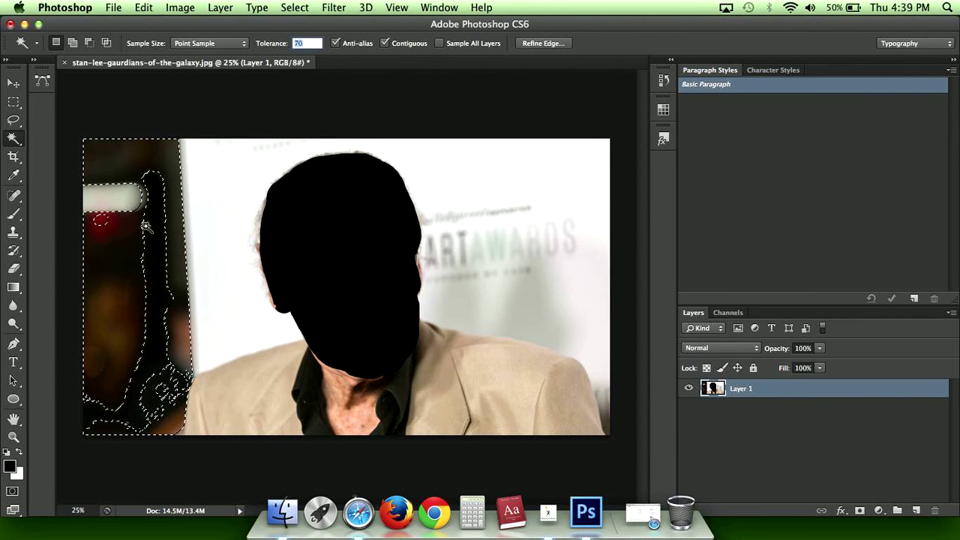
type("10")
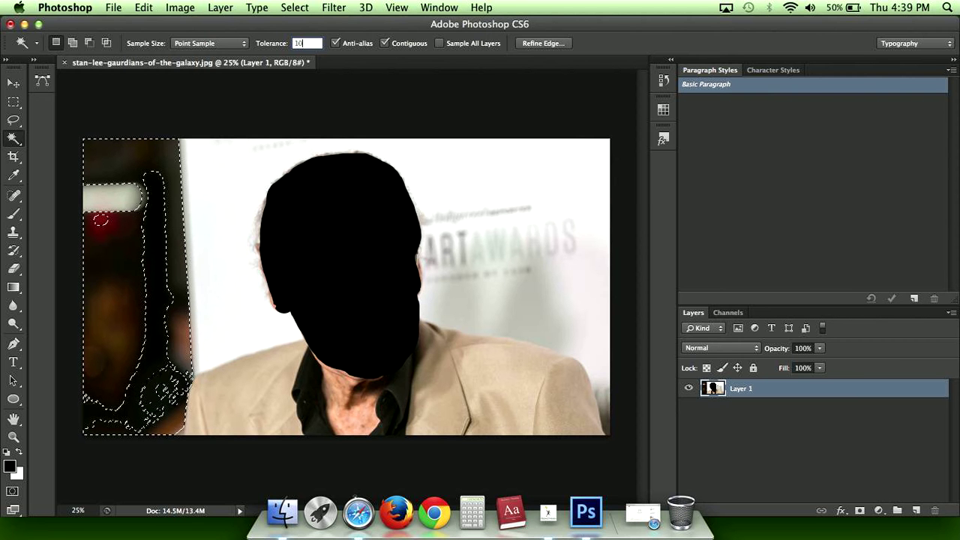
key("Return")
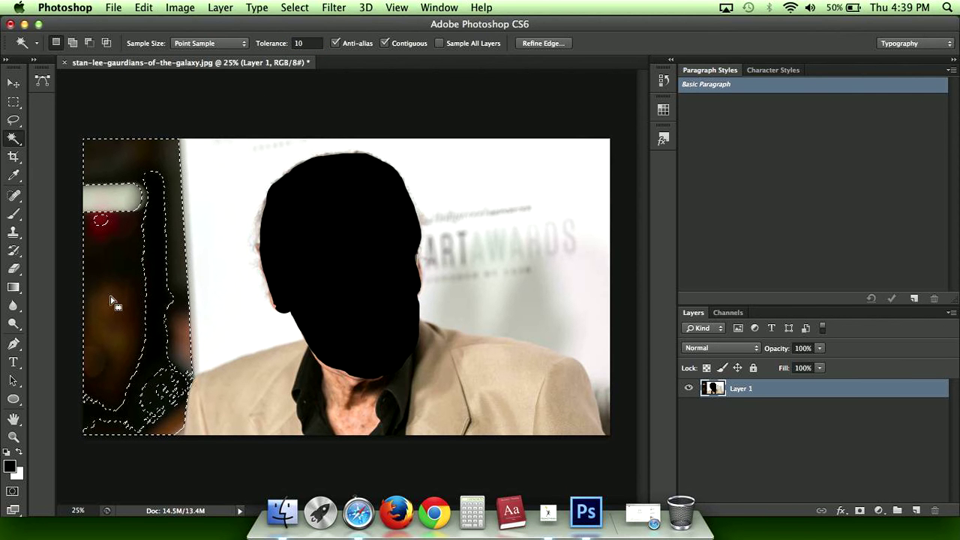
left_click(109, 303)
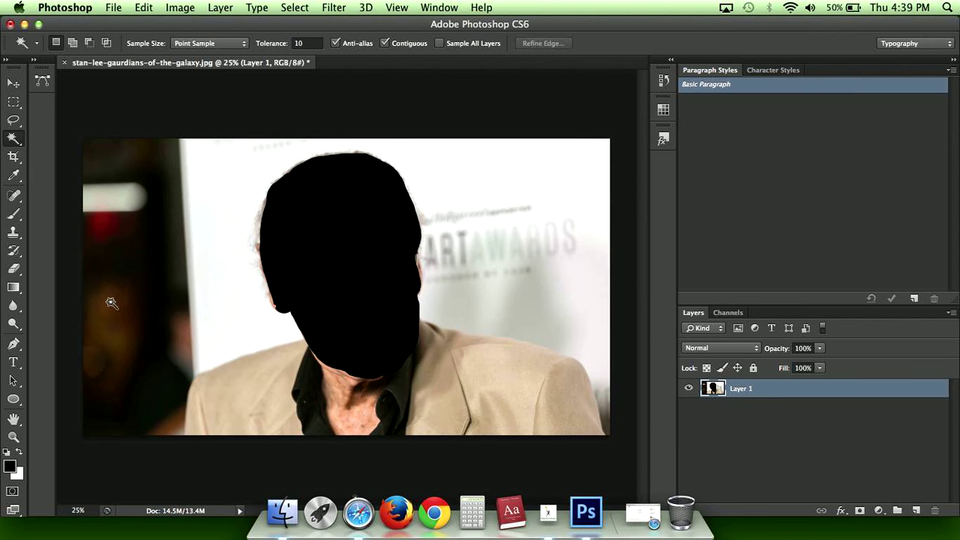
left_click(348, 244)
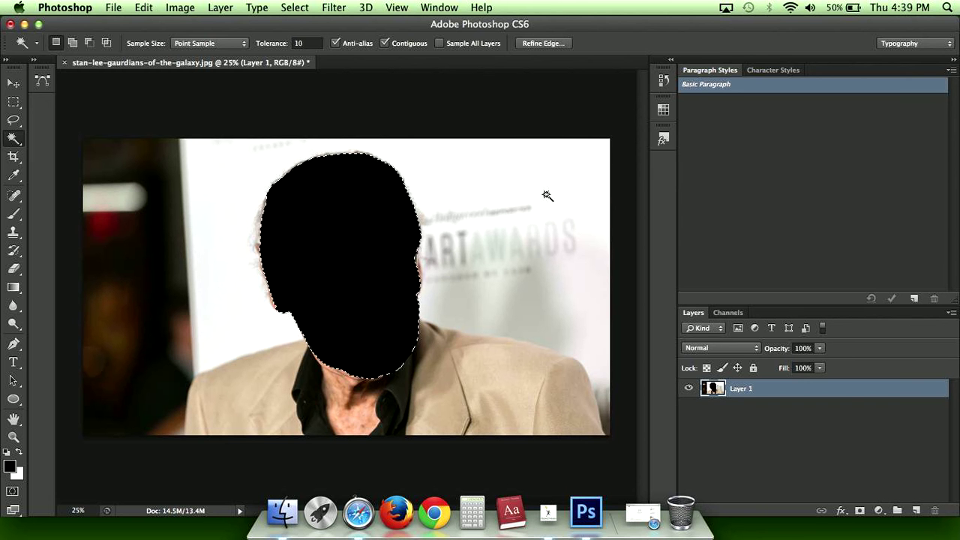
key("Delete")
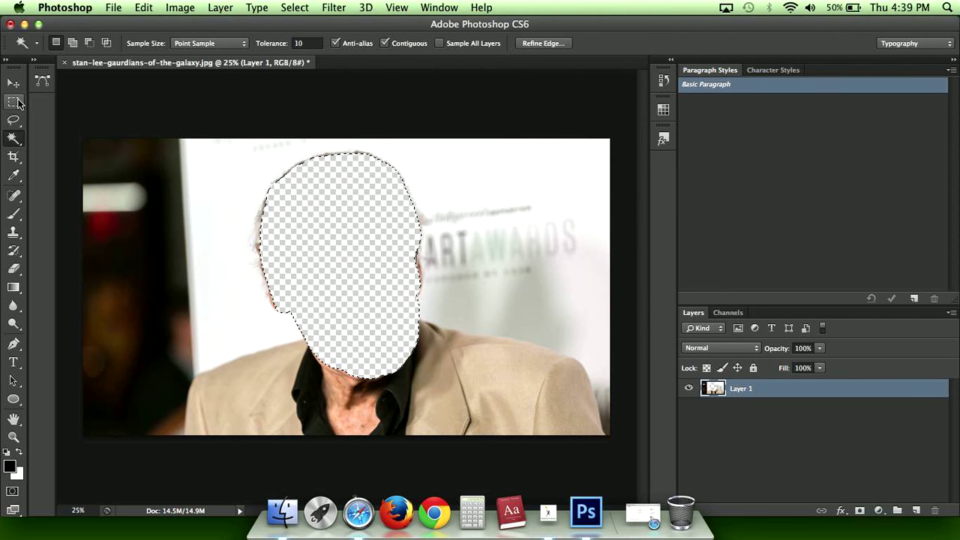
Step: Clear the selection and erase the leftover hair and ear fringe around the head cutout with the soft 197 px Eraser
left_click(18, 103)
left_click(353, 123)
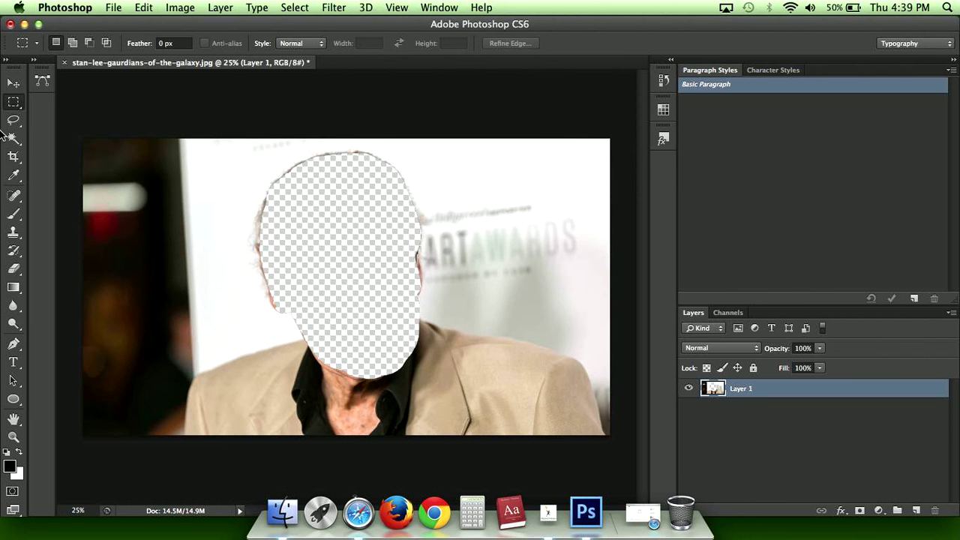
left_click(18, 273)
mouse_move(283, 218)
left_mouse_down()
mouse_move(262, 196)
mouse_move(265, 278)
mouse_move(295, 317)
mouse_move(258, 170)
mouse_move(266, 182)
mouse_move(363, 160)
mouse_move(380, 166)
mouse_move(324, 164)
mouse_move(387, 181)
mouse_move(405, 208)
mouse_move(389, 168)
mouse_move(412, 226)
mouse_move(415, 304)
mouse_move(312, 305)
left_mouse_up()
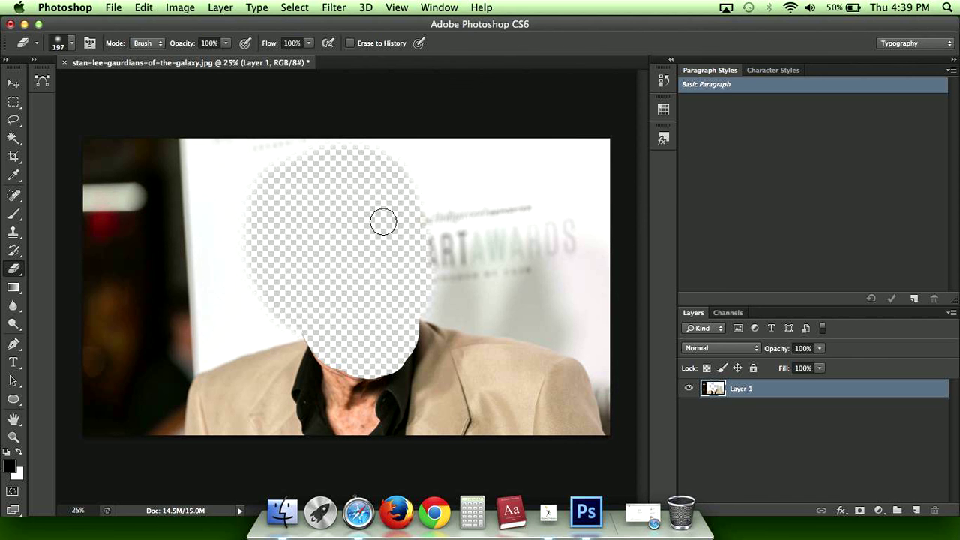
Step: Copy a rectangle of white backdrop from beside the head to a new layer and move it over the cutout's upper part
left_click(12, 103)
left_click_drag(442, 151, 532, 186)
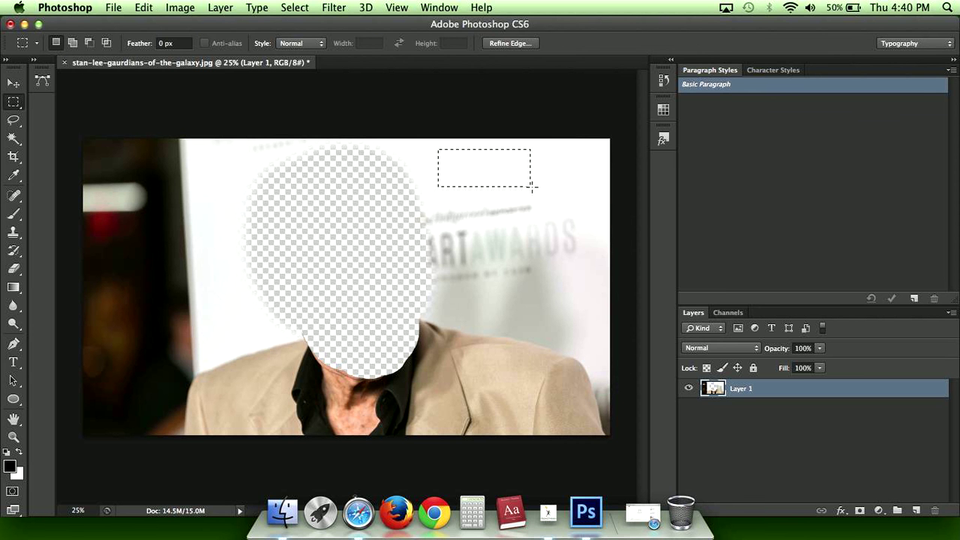
key("super+j")
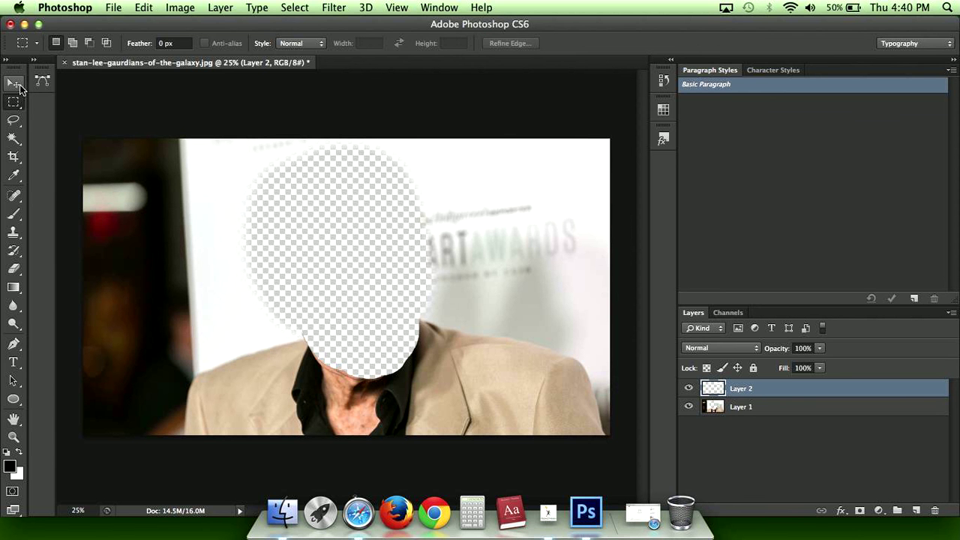
left_click(14, 85)
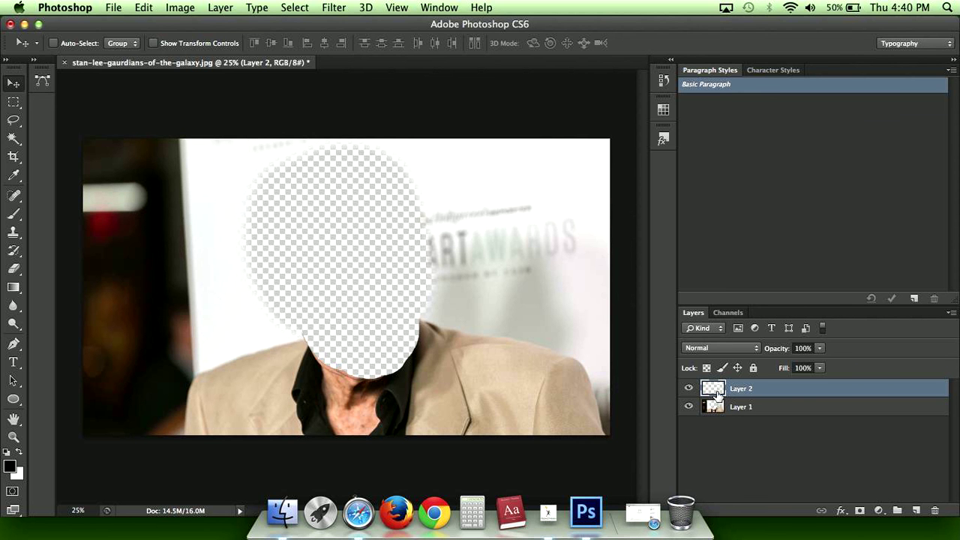
left_click_drag(466, 178, 330, 204)
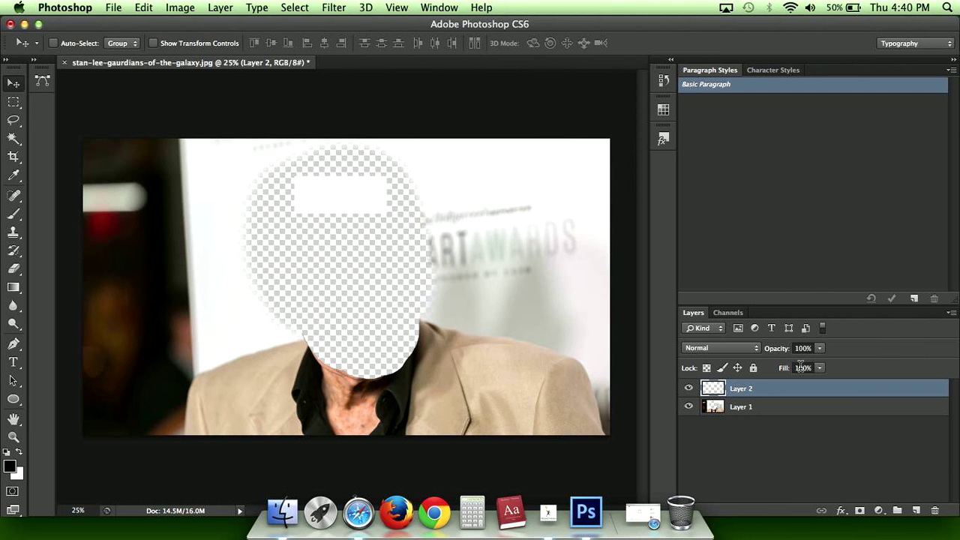
Step: Duplicate the white patch layer and place the copy directly beneath the first patch
right_click(769, 391)
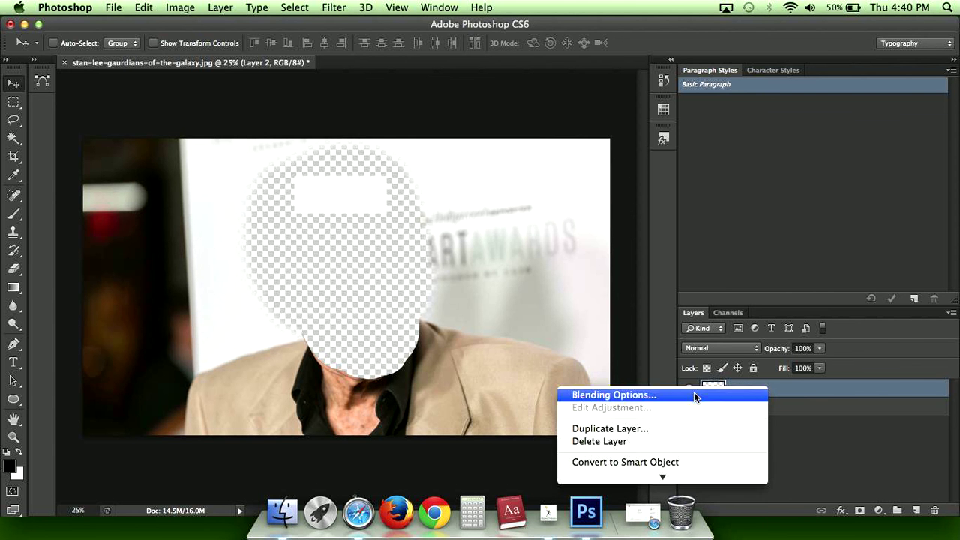
left_click(659, 428)
left_click(622, 193)
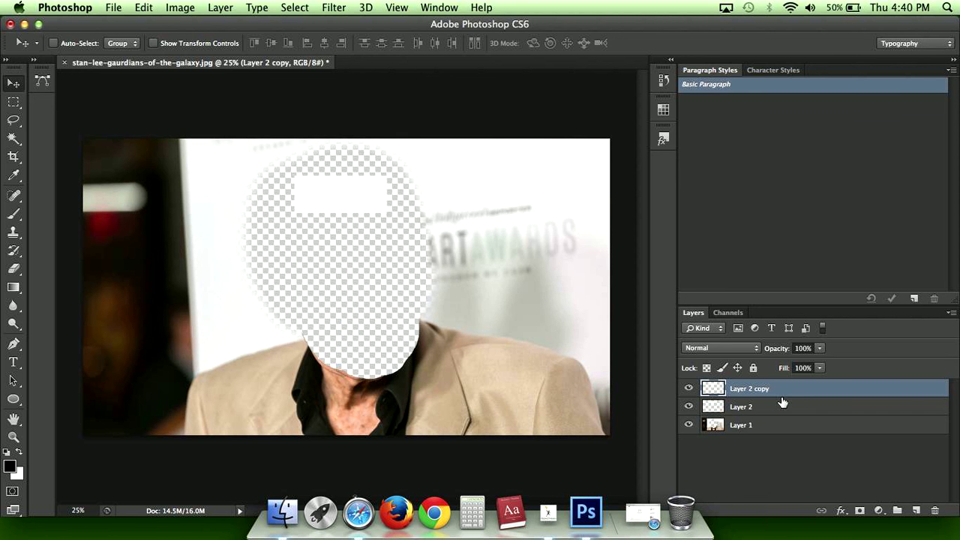
left_click_drag(489, 195, 494, 226)
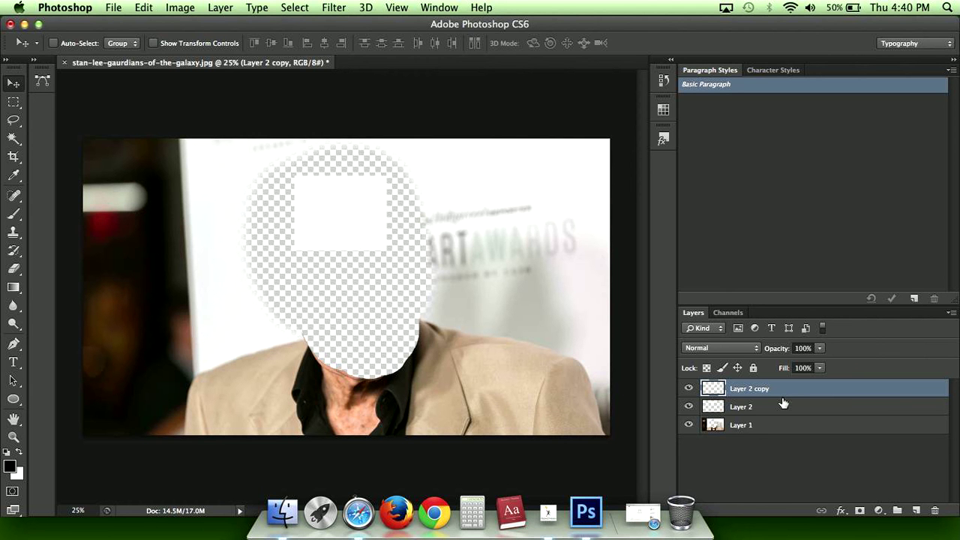
Step: Delete Layer 2 copy and Layer 2, leaving only the portrait layer
left_click(934, 511)
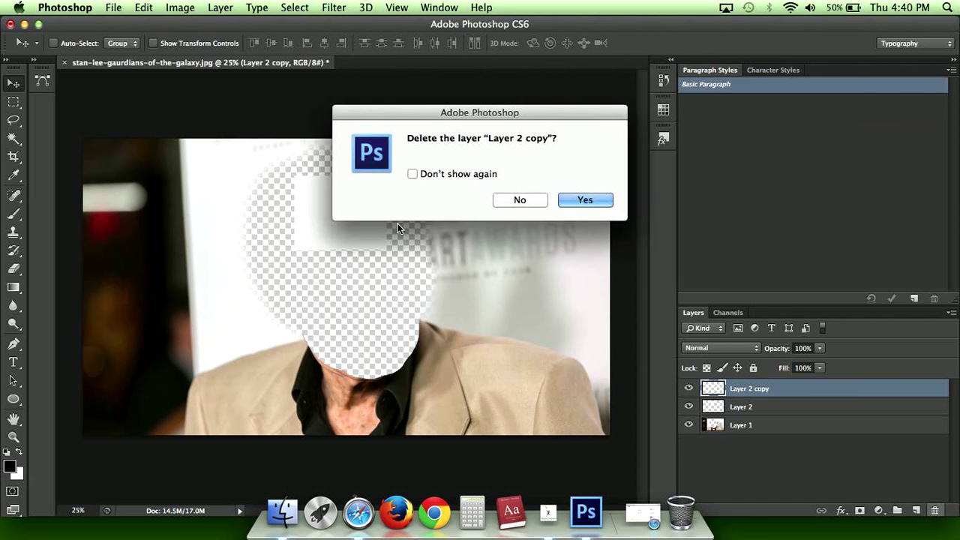
left_click(590, 198)
left_click(935, 510)
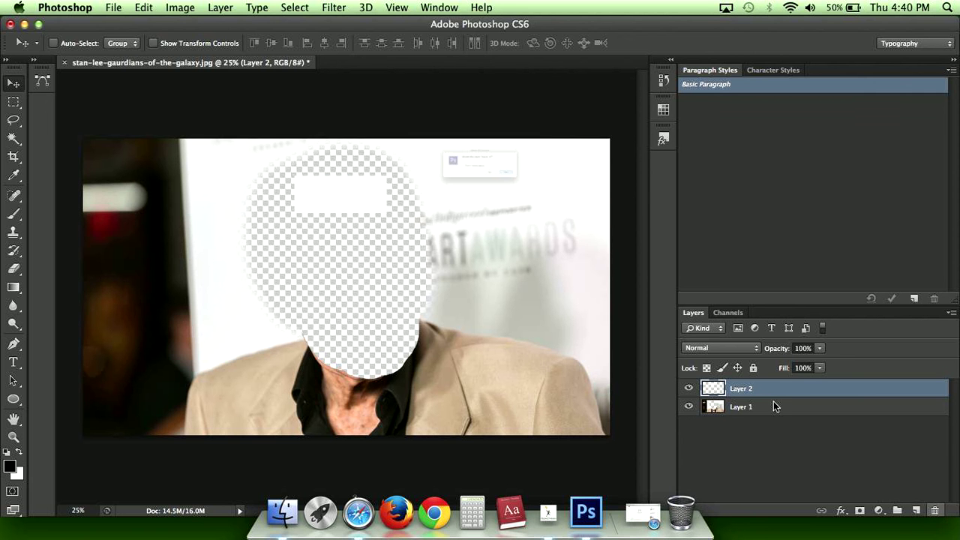
left_click(586, 201)
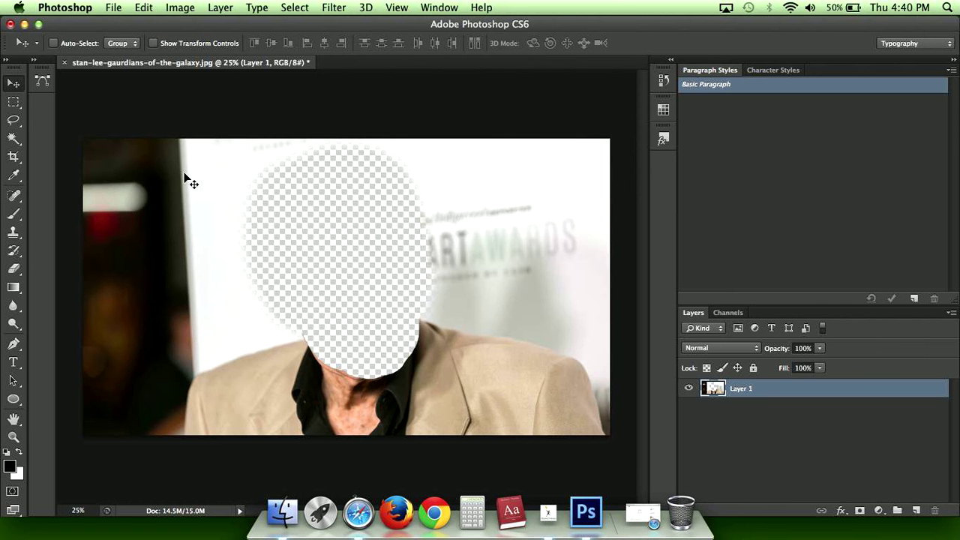
Step: Clone white backdrop over the cutout's upper right and top edge with the Clone Stamp at 146 px
left_click(15, 175)
left_click(17, 237)
left_click(15, 237)
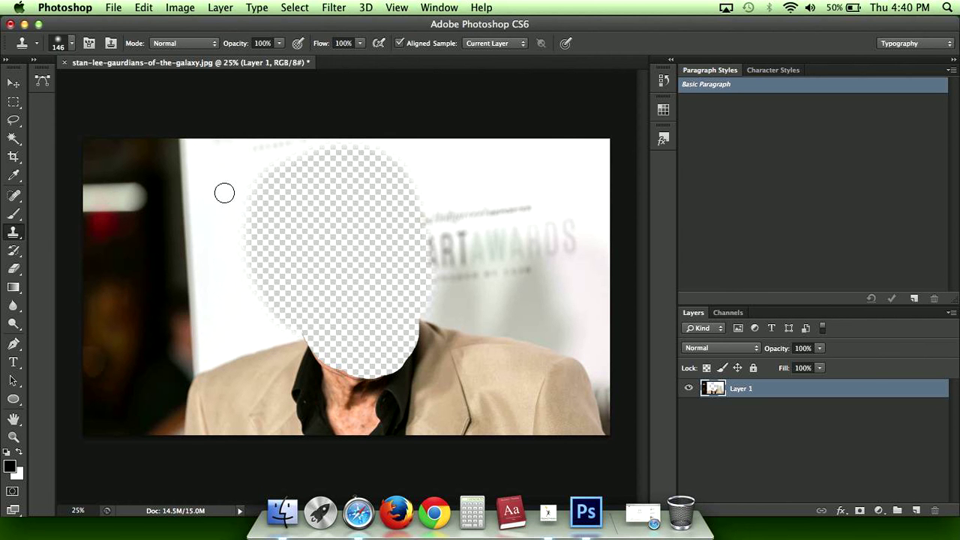
left_click(469, 181)
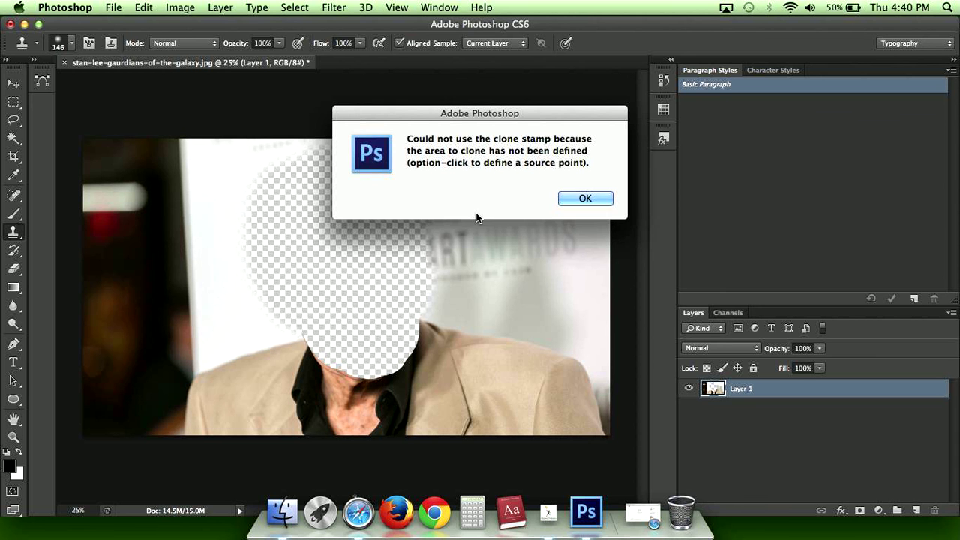
left_click(585, 200)
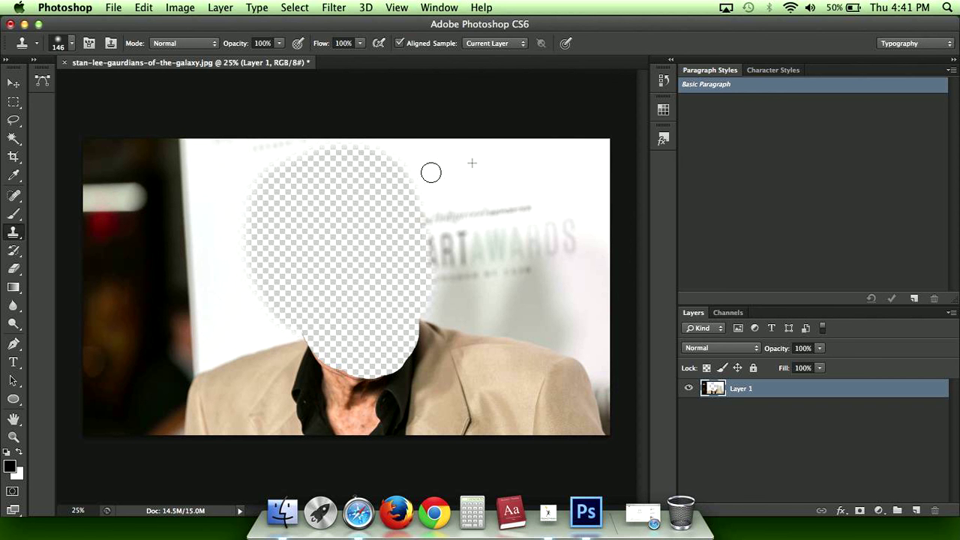
mouse_move(407, 176)
left_mouse_down()
mouse_move(411, 195)
mouse_move(396, 159)
mouse_move(380, 162)
mouse_move(391, 185)
mouse_move(404, 173)
mouse_move(385, 152)
mouse_move(363, 153)
mouse_move(380, 180)
mouse_move(387, 154)
mouse_move(354, 142)
mouse_move(382, 152)
mouse_move(353, 150)
mouse_move(405, 194)
mouse_move(385, 195)
mouse_move(412, 186)
mouse_move(373, 181)
left_mouse_up()
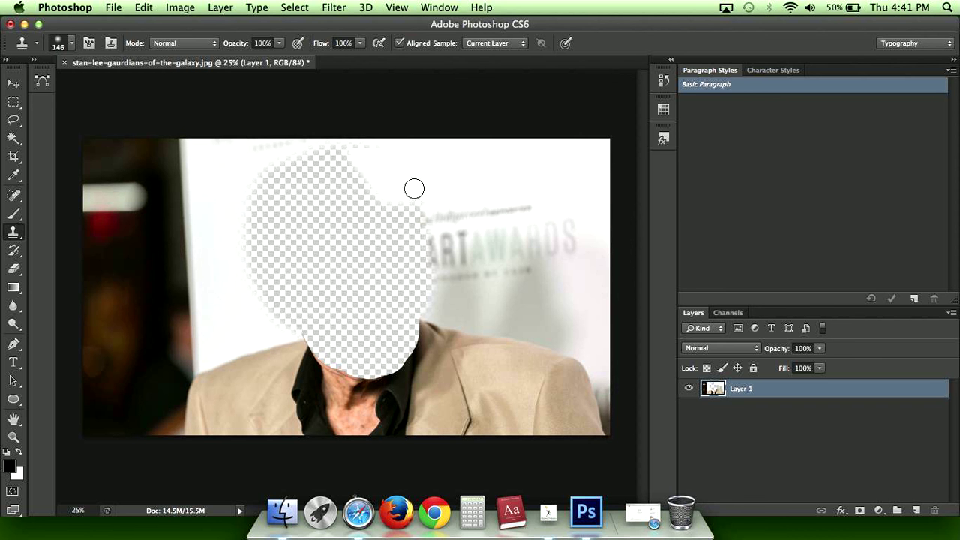
mouse_move(364, 148)
left_mouse_down()
mouse_move(380, 147)
mouse_move(329, 156)
mouse_move(347, 161)
mouse_move(325, 168)
left_mouse_up()
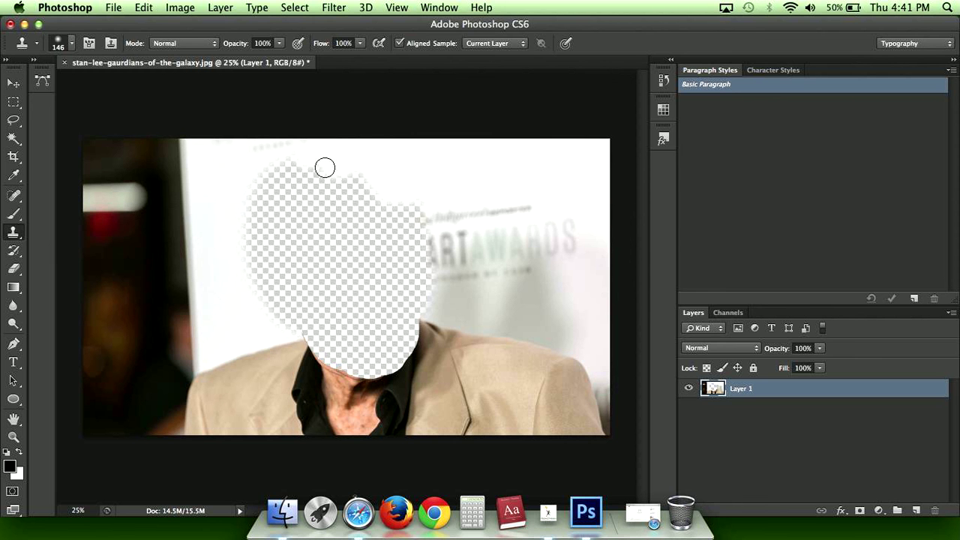
Step: Enlarge the Clone Stamp to 289 px and clone the backdrop with its lettering across the middle of the cutout
left_click(71, 42)
left_click_drag(103, 85, 129, 86)
left_click(480, 169, "alt")
mouse_move(349, 180)
left_mouse_down()
mouse_move(374, 187)
mouse_move(370, 200)
mouse_move(352, 176)
mouse_move(315, 184)
mouse_move(427, 186)
mouse_move(443, 226)
left_mouse_up()
left_click(462, 180, "alt")
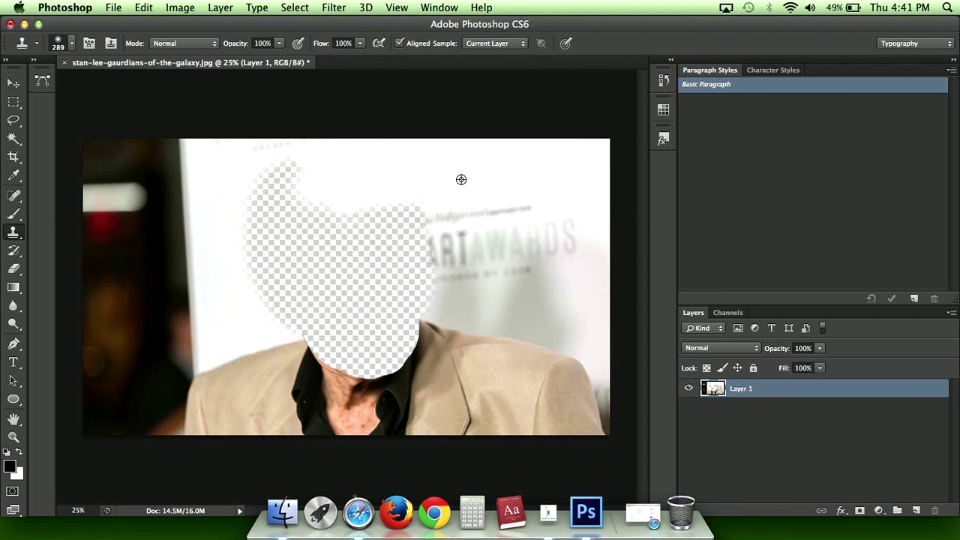
mouse_move(407, 189)
left_mouse_down()
mouse_move(407, 262)
mouse_move(373, 235)
mouse_move(366, 207)
mouse_move(425, 262)
mouse_move(429, 204)
mouse_move(441, 208)
mouse_move(372, 229)
mouse_move(333, 189)
mouse_move(372, 252)
mouse_move(359, 261)
mouse_move(344, 204)
mouse_move(363, 264)
mouse_move(395, 210)
mouse_move(391, 256)
mouse_move(375, 252)
mouse_move(366, 212)
mouse_move(371, 278)
mouse_move(344, 240)
mouse_move(354, 286)
mouse_move(335, 266)
mouse_move(361, 231)
mouse_move(343, 271)
mouse_move(317, 250)
mouse_move(310, 285)
mouse_move(288, 258)
mouse_move(270, 285)
left_mouse_up()
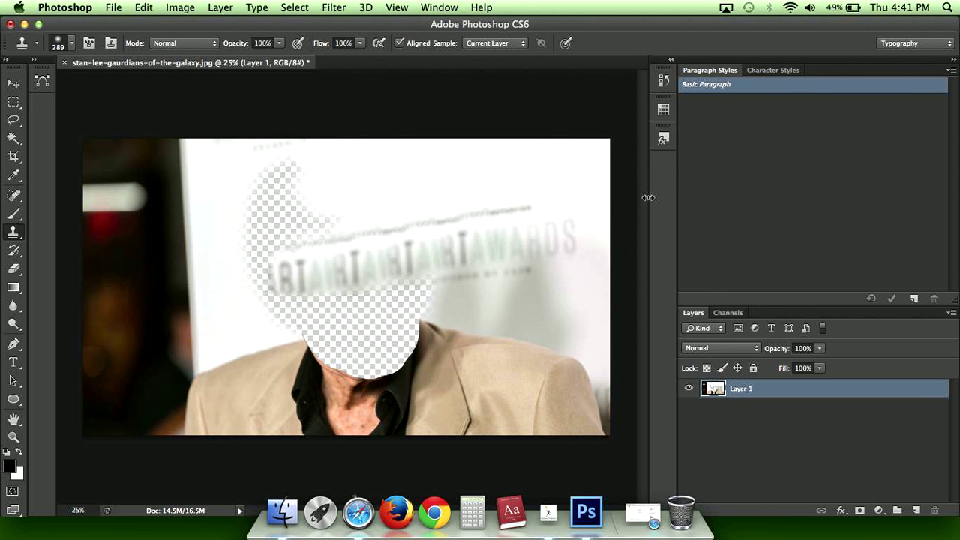
Step: Clone plain white backdrop over the repeated lettering in the middle and the cutout's upper left side
left_click(266, 263)
left_click(400, 180, "alt")
mouse_move(379, 223)
left_mouse_down()
mouse_move(378, 265)
mouse_move(389, 244)
mouse_move(402, 270)
mouse_move(405, 234)
mouse_move(373, 247)
mouse_move(365, 287)
mouse_move(364, 222)
mouse_move(319, 282)
left_mouse_up()
left_click(219, 246, "alt")
mouse_move(240, 210)
left_mouse_down()
mouse_move(257, 258)
mouse_move(247, 213)
mouse_move(284, 240)
mouse_move(254, 202)
mouse_move(282, 221)
mouse_move(249, 190)
mouse_move(254, 181)
mouse_move(263, 197)
mouse_move(281, 192)
mouse_move(274, 173)
mouse_move(297, 189)
mouse_move(277, 160)
mouse_move(317, 173)
mouse_move(312, 164)
mouse_move(285, 170)
mouse_move(375, 173)
mouse_move(326, 213)
left_mouse_up()
Step: Clone white over the leftover lettering and marks on the cutout's left side, undoing the stray jacket-coloured patch
left_click(231, 197, "alt")
left_click(360, 167, "alt")
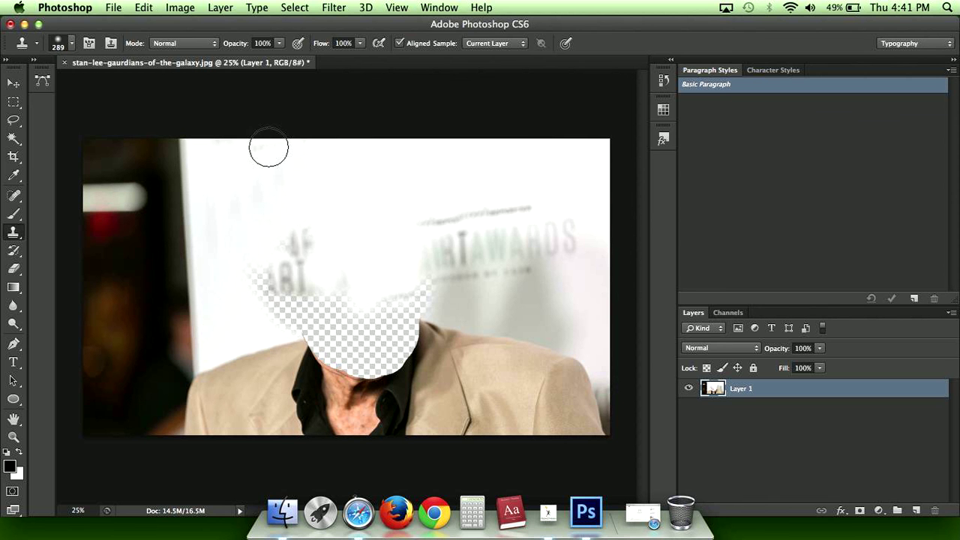
left_click(347, 180, "alt")
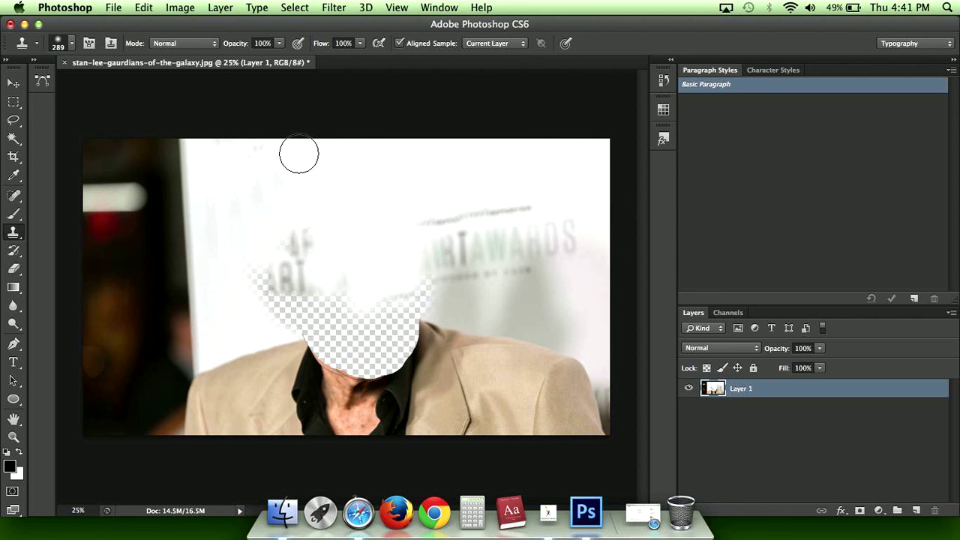
mouse_move(270, 165)
left_mouse_down()
mouse_move(309, 236)
mouse_move(299, 260)
mouse_move(284, 244)
mouse_move(309, 243)
mouse_move(311, 256)
mouse_move(298, 254)
mouse_move(301, 280)
mouse_move(314, 267)
mouse_move(280, 285)
mouse_move(300, 279)
mouse_move(249, 279)
mouse_move(266, 305)
left_mouse_up()
left_click(345, 228, "alt")
left_click(300, 280)
left_click(229, 332, "alt")
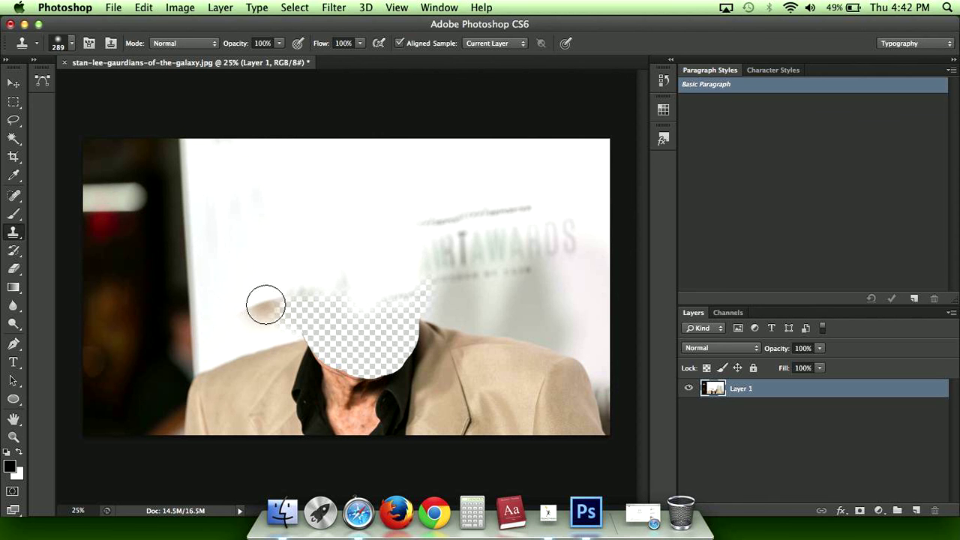
key("super+z")
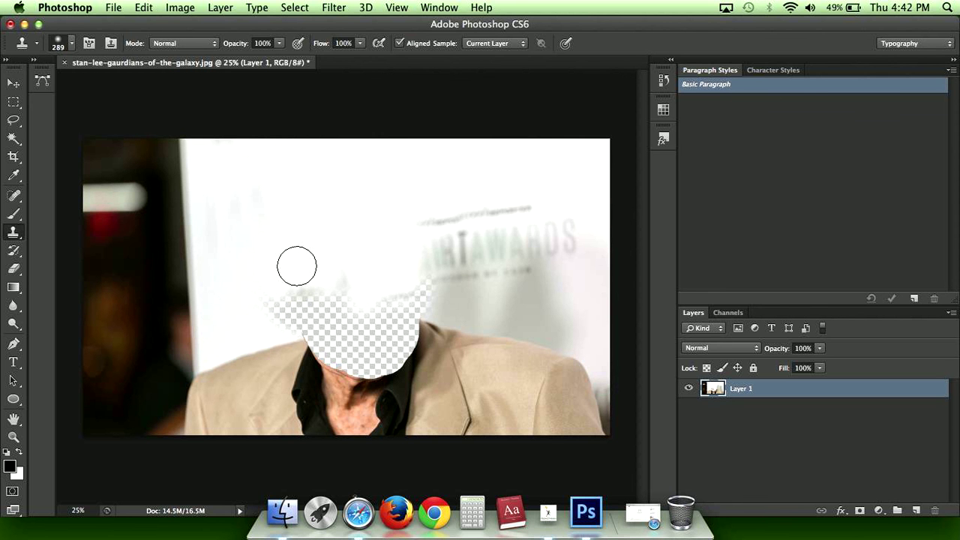
Step: Clone white backdrop over the remaining transparent band down to the left side of the shirt collar
left_click(308, 233, "alt")
left_click(261, 301)
mouse_move(261, 300)
left_mouse_down()
mouse_move(281, 313)
mouse_move(299, 286)
mouse_move(322, 316)
mouse_move(333, 296)
mouse_move(354, 315)
mouse_move(340, 269)
mouse_move(362, 308)
mouse_move(370, 291)
mouse_move(393, 320)
mouse_move(420, 296)
left_mouse_up()
left_click(313, 229, "alt")
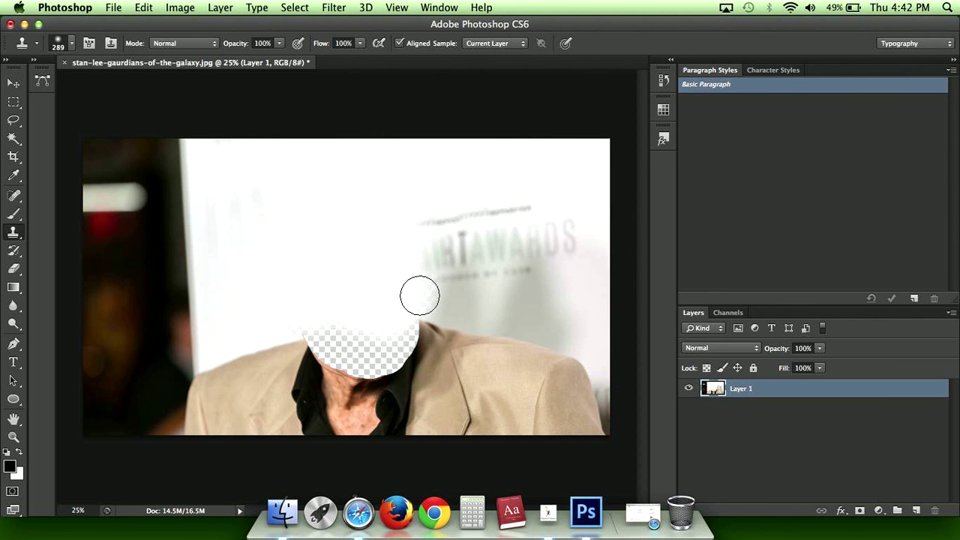
mouse_move(319, 323)
left_mouse_down()
mouse_move(348, 356)
mouse_move(338, 334)
mouse_move(362, 348)
mouse_move(331, 322)
mouse_move(292, 325)
left_mouse_up()
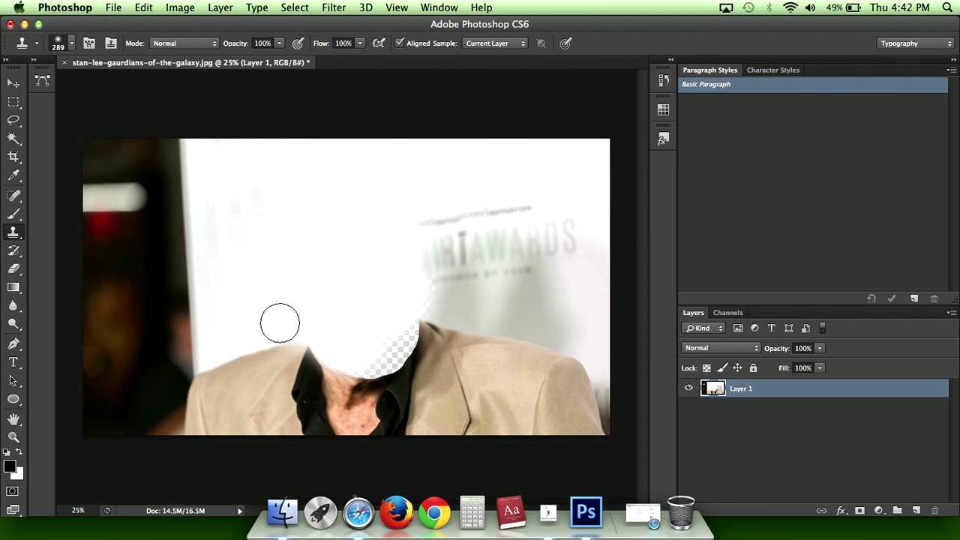
Step: Clean the backdrop along the left shoulder and clone over the last transparent area and the backdrop above the right collar
left_click(235, 298, "alt")
left_click(283, 322)
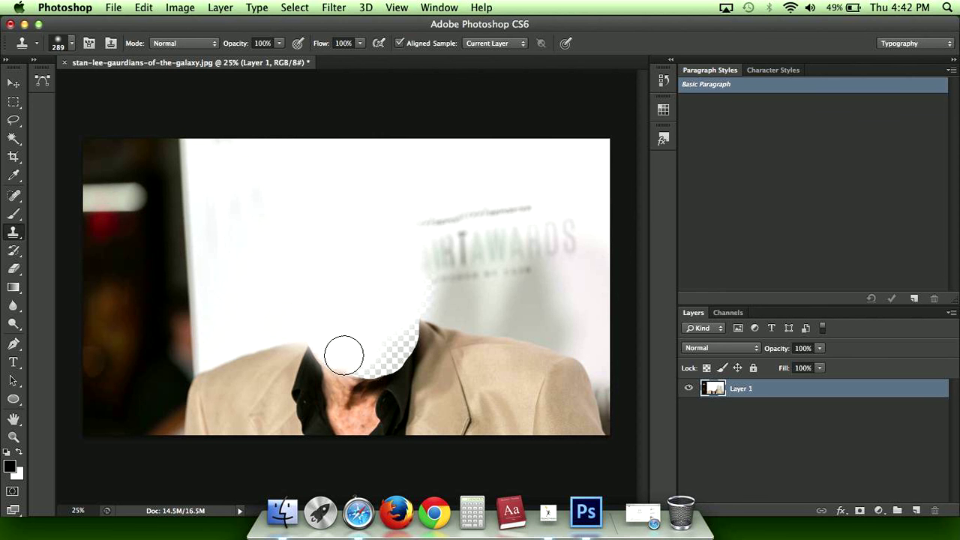
mouse_move(343, 354)
left_mouse_down()
mouse_move(382, 354)
mouse_move(359, 364)
mouse_move(324, 330)
mouse_move(371, 350)
mouse_move(394, 340)
mouse_move(378, 365)
mouse_move(408, 303)
mouse_move(433, 293)
mouse_move(399, 281)
mouse_move(463, 291)
mouse_move(437, 308)
mouse_move(425, 303)
mouse_move(442, 298)
mouse_move(434, 291)
mouse_move(396, 296)
left_mouse_up()
left_click(456, 316, "alt")
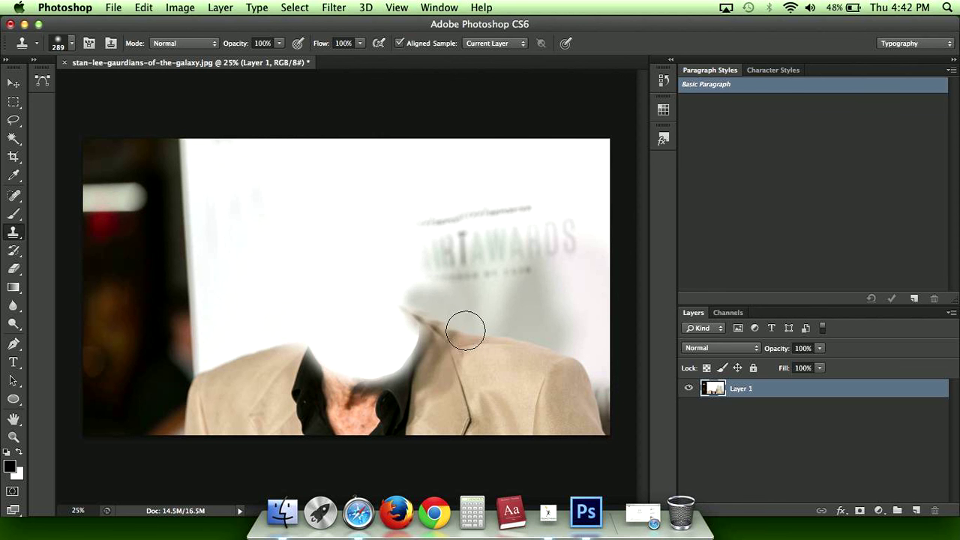
Step: Reduce the Clone Stamp brush size to 59 px for detail work around the collar
left_click(72, 45)
left_click(75, 85)
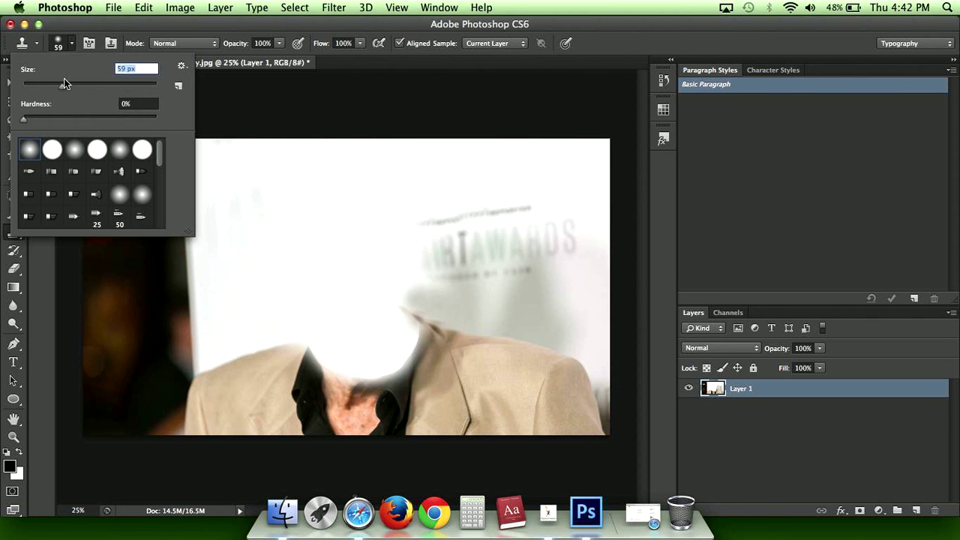
left_click(71, 43)
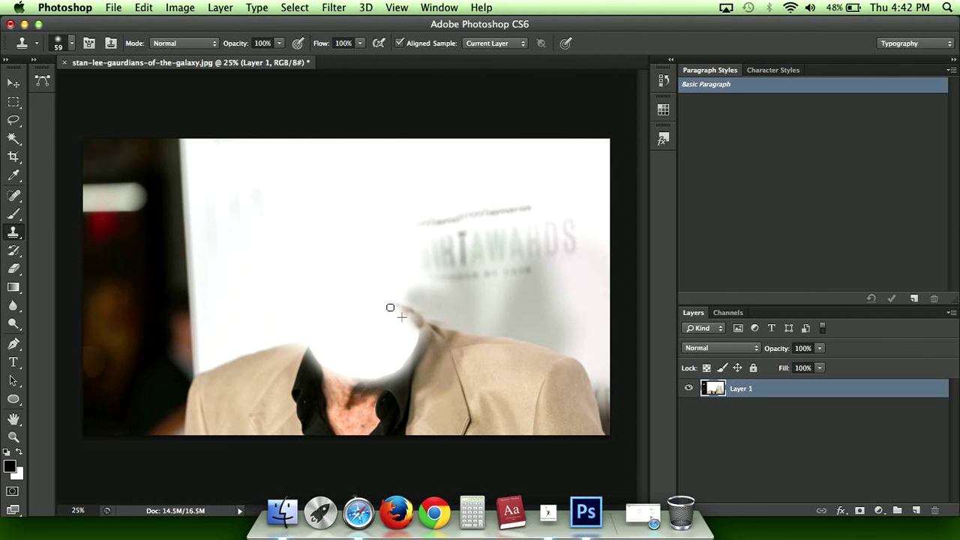
Step: Clone the left jacket and shirt collar edge upward to extend the collar beside the missing neck
left_click(290, 357, "alt")
left_click_drag(304, 345, 322, 334)
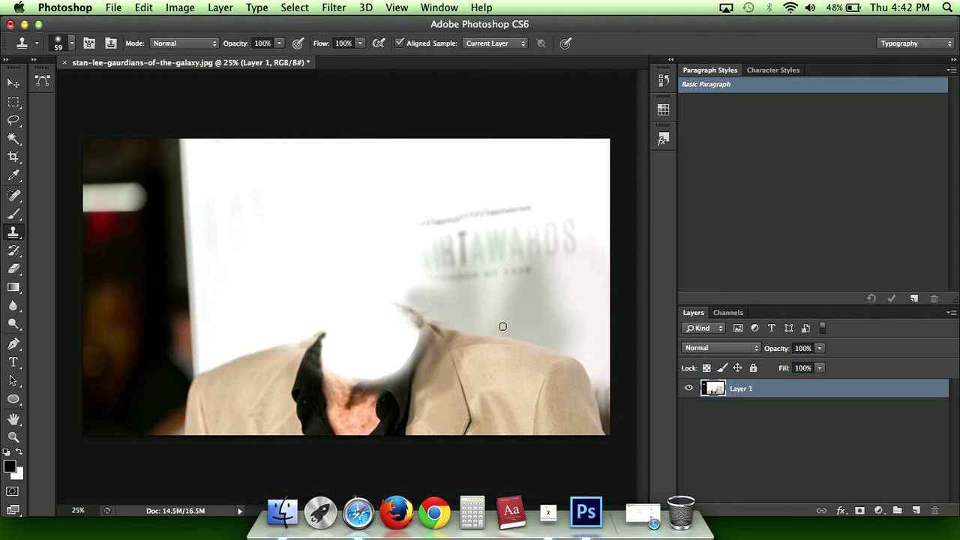
Step: Set the Clone Stamp brush size to 79 px and clone white over the upper lettering line and the upper right letters of AWARDS
left_click(73, 45)
left_click_drag(66, 83, 75, 87)
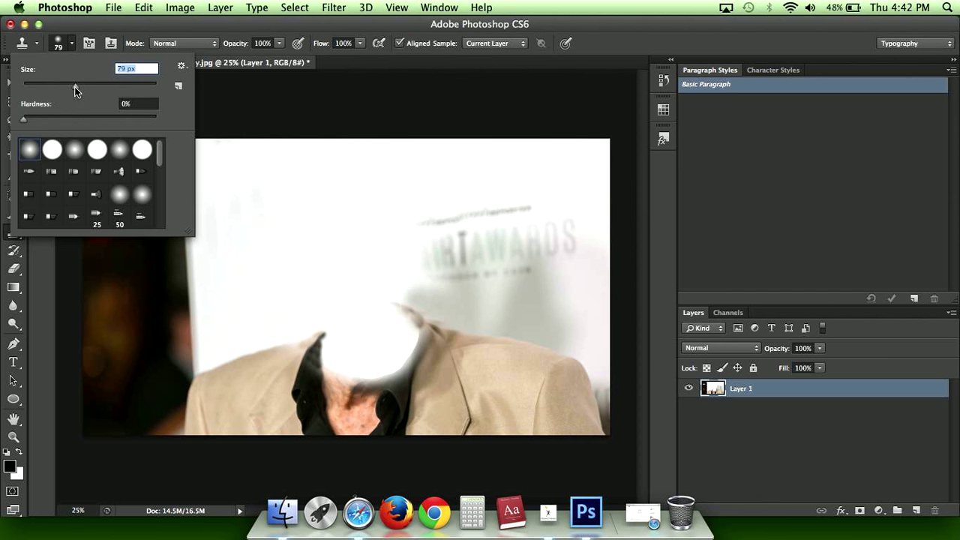
left_click(72, 45)
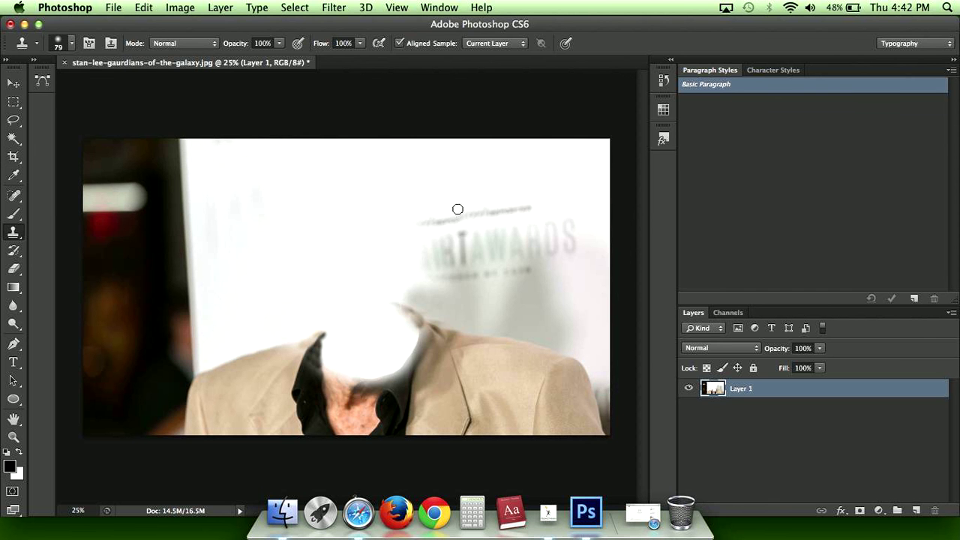
left_click_drag(458, 209, 538, 208)
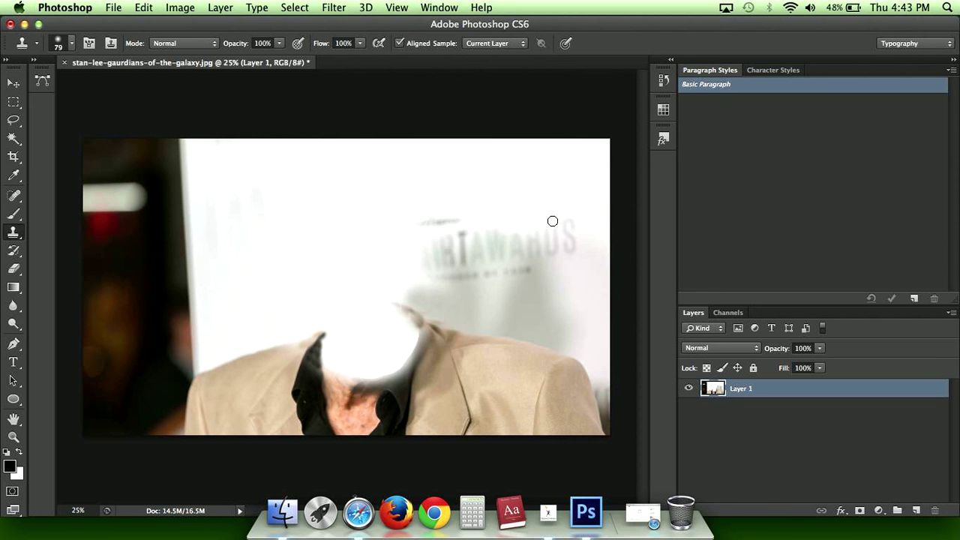
mouse_move(501, 233)
left_mouse_down()
mouse_move(548, 224)
mouse_move(565, 238)
mouse_move(573, 220)
mouse_move(573, 235)
mouse_move(551, 236)
mouse_move(556, 248)
mouse_move(556, 224)
left_mouse_up()
Step: Resample clean backdrop and clone it over the remaining AWARDS letters and the small lettering around them
left_click(601, 219, "alt")
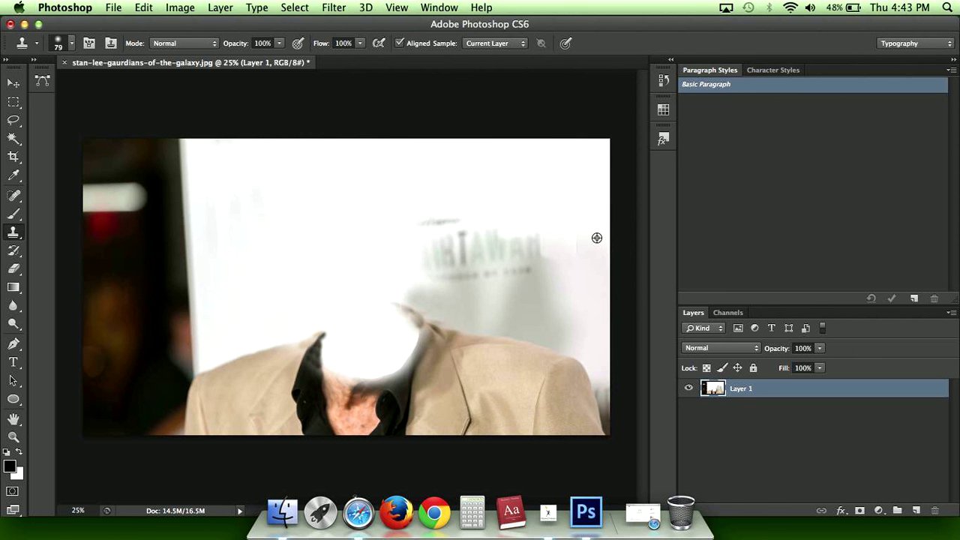
mouse_move(550, 242)
left_mouse_down()
mouse_move(547, 285)
mouse_move(533, 264)
mouse_move(525, 272)
mouse_move(533, 249)
mouse_move(542, 253)
left_mouse_up()
mouse_move(493, 300)
left_mouse_down()
mouse_move(489, 262)
mouse_move(487, 270)
mouse_move(517, 258)
mouse_move(499, 268)
mouse_move(485, 259)
mouse_move(495, 241)
mouse_move(493, 257)
mouse_move(516, 243)
mouse_move(500, 228)
mouse_move(525, 244)
mouse_move(508, 246)
mouse_move(500, 263)
mouse_move(514, 277)
mouse_move(494, 265)
left_mouse_up()
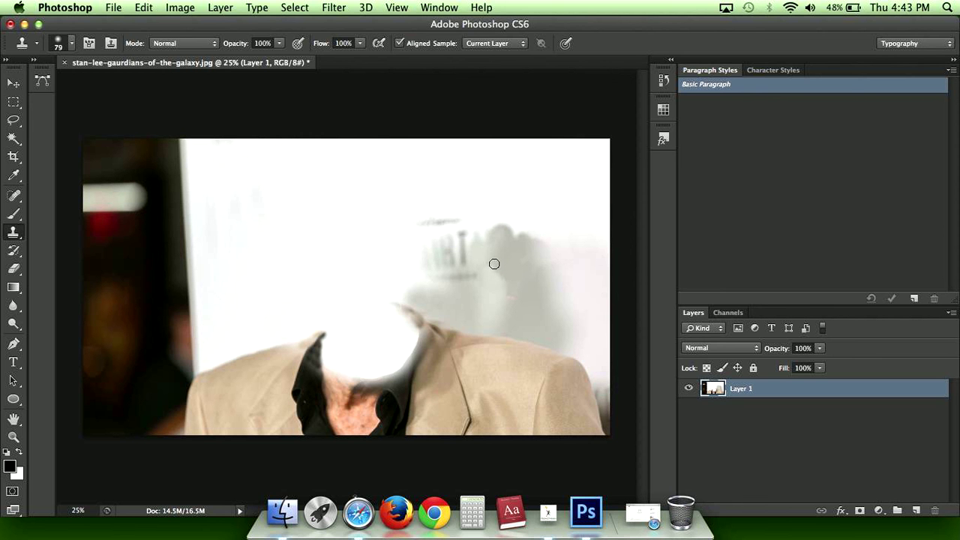
left_click(441, 209, "alt")
mouse_move(462, 232)
left_mouse_down()
mouse_move(453, 256)
mouse_move(455, 218)
mouse_move(472, 216)
mouse_move(412, 219)
mouse_move(440, 244)
mouse_move(446, 237)
mouse_move(411, 252)
mouse_move(448, 259)
mouse_move(472, 244)
left_mouse_up()
left_click(446, 221, "alt")
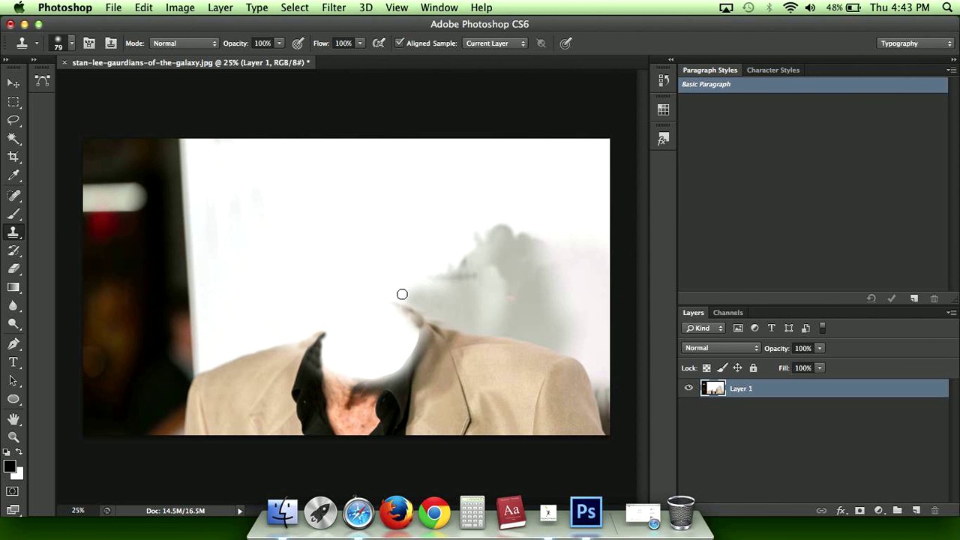
Step: Enlarge the Clone Stamp brush to 195 px and clone the dark background strip across the white backdrop
left_click(69, 42)
left_click_drag(73, 82, 117, 84)
left_click(69, 46)
left_click(114, 279, "alt")
mouse_move(253, 229)
left_mouse_down()
mouse_move(197, 242)
mouse_move(255, 177)
mouse_move(227, 270)
mouse_move(329, 208)
mouse_move(295, 160)
mouse_move(248, 172)
mouse_move(242, 215)
mouse_move(337, 219)
mouse_move(281, 254)
mouse_move(283, 279)
mouse_move(355, 272)
mouse_move(400, 156)
mouse_move(453, 121)
mouse_move(419, 217)
mouse_move(365, 247)
mouse_move(381, 179)
mouse_move(318, 267)
mouse_move(295, 266)
mouse_move(344, 282)
mouse_move(408, 263)
mouse_move(454, 264)
mouse_move(359, 308)
mouse_move(367, 351)
mouse_move(358, 360)
mouse_move(558, 264)
mouse_move(577, 313)
mouse_move(515, 346)
mouse_move(512, 330)
mouse_move(425, 301)
mouse_move(530, 260)
mouse_move(446, 304)
mouse_move(472, 295)
mouse_move(522, 224)
mouse_move(592, 216)
mouse_move(555, 224)
mouse_move(633, 269)
mouse_move(601, 193)
left_mouse_up()
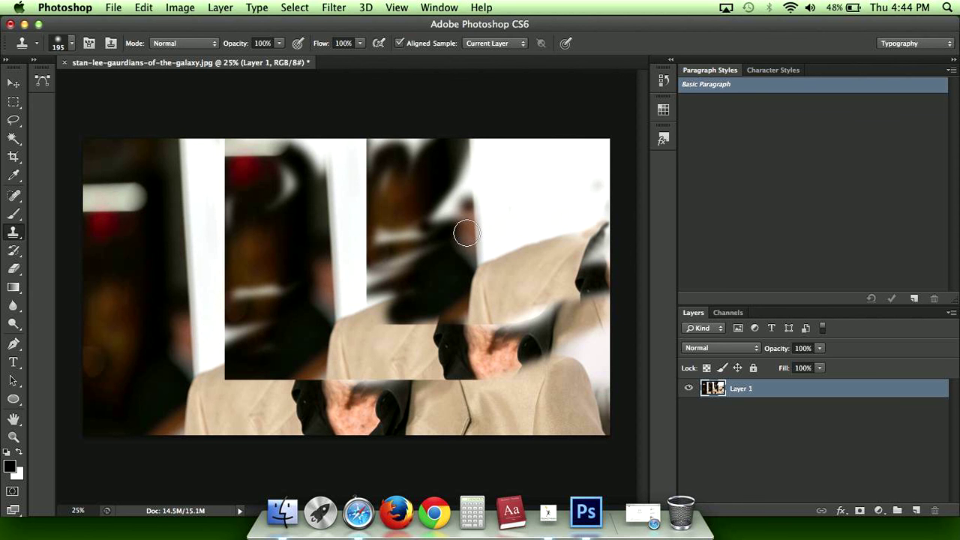
Step: Undo the large clone strokes that copied the dark background and jacket over the backdrop
key("super+alt+z")
key("super+alt+z")
key("super+shift+z")
key("super+shift+z")
key("super+shift+z")
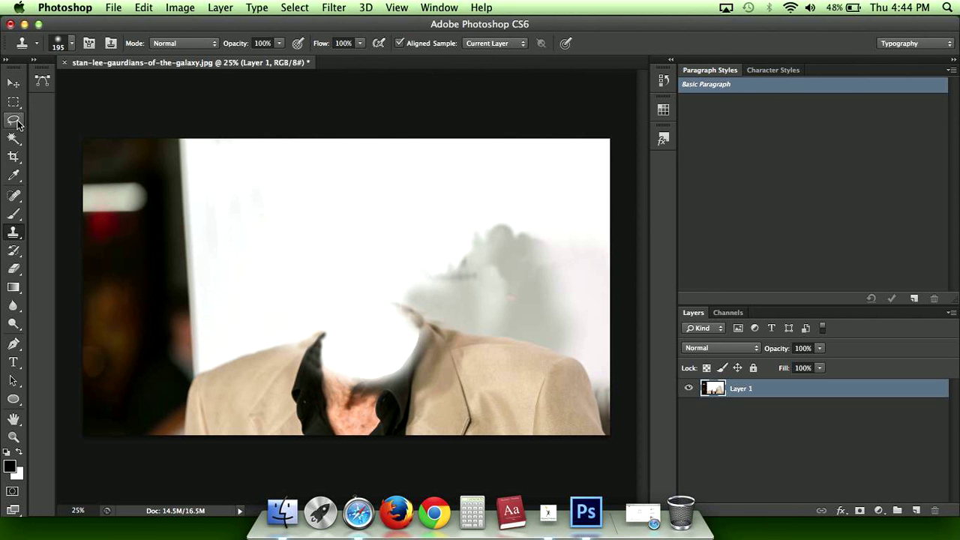
Step: Draw a rectangular marquee selection over the white backdrop above the collar and deselect it
left_click(13, 83)
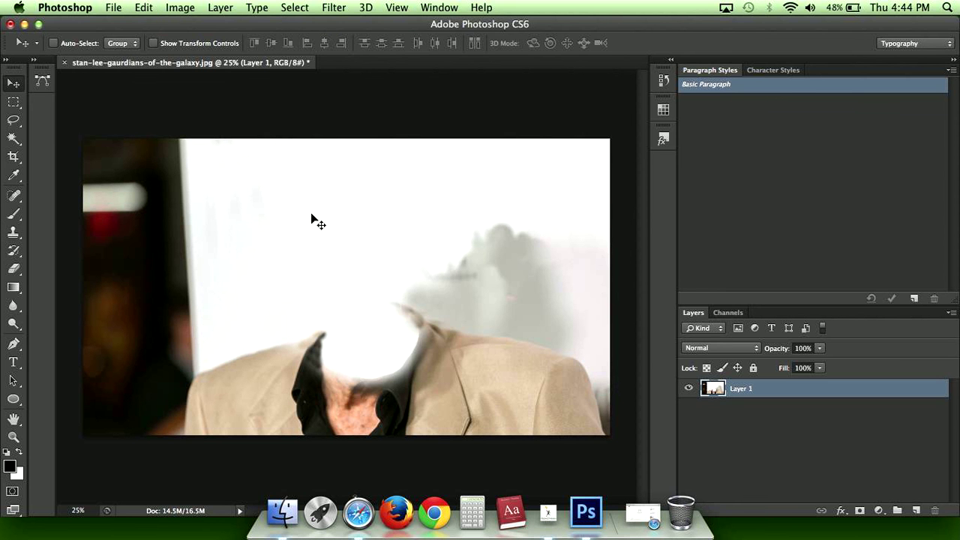
left_click(17, 105)
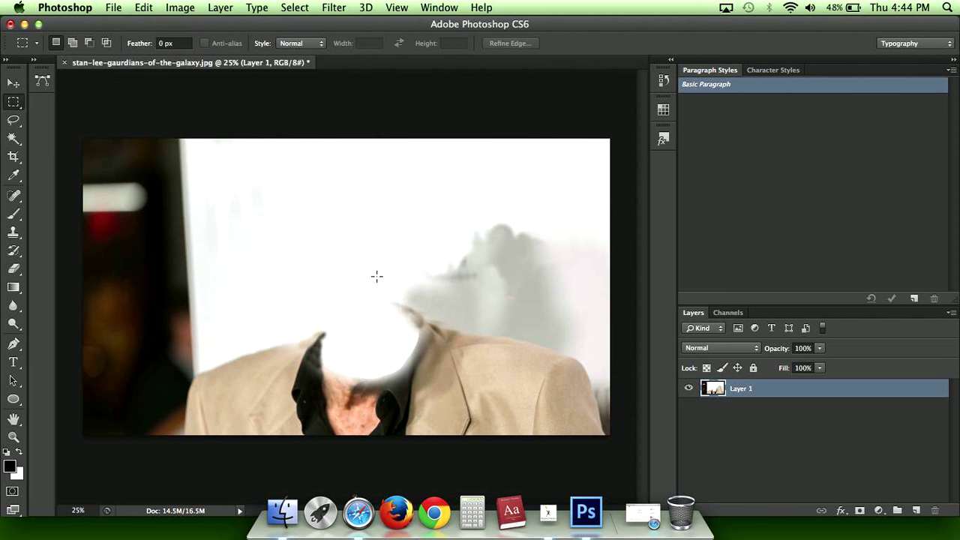
left_click(15, 104)
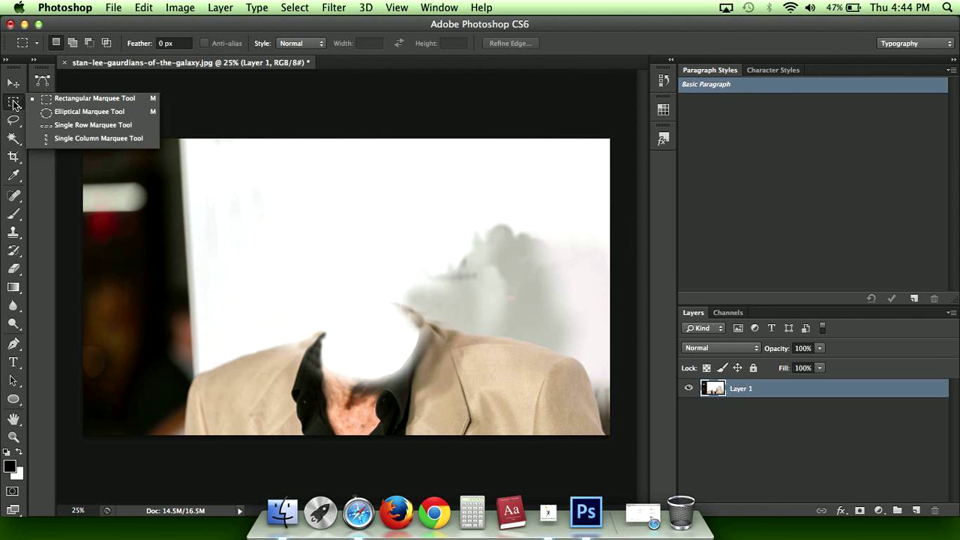
left_click(14, 103)
left_click_drag(248, 180, 405, 334)
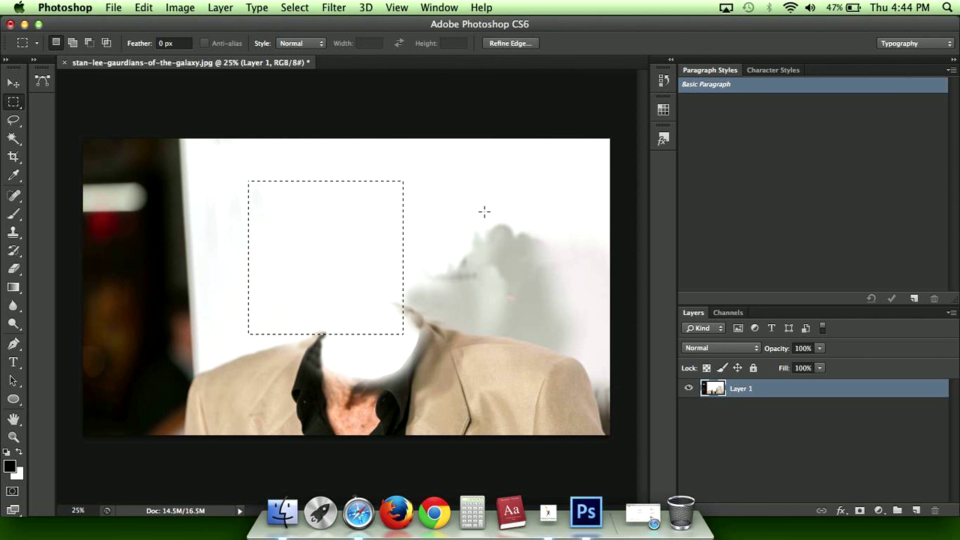
key("super+d")
Step: Outline a freehand Lasso area on the backdrop, and use the Magic Wand to select the pale pink backdrop above the right shoulder
left_click(12, 121)
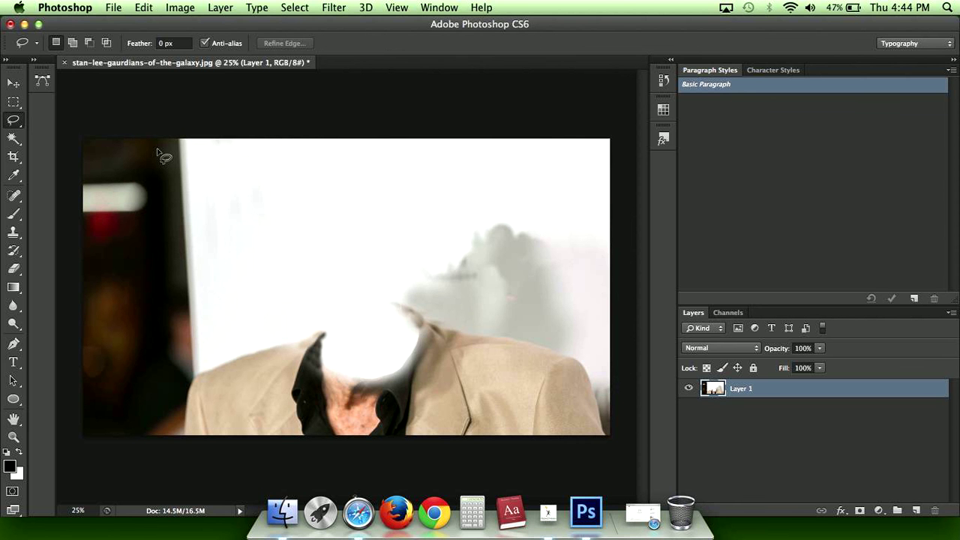
mouse_move(244, 195)
left_mouse_down()
mouse_move(374, 267)
mouse_move(248, 163)
left_mouse_up()
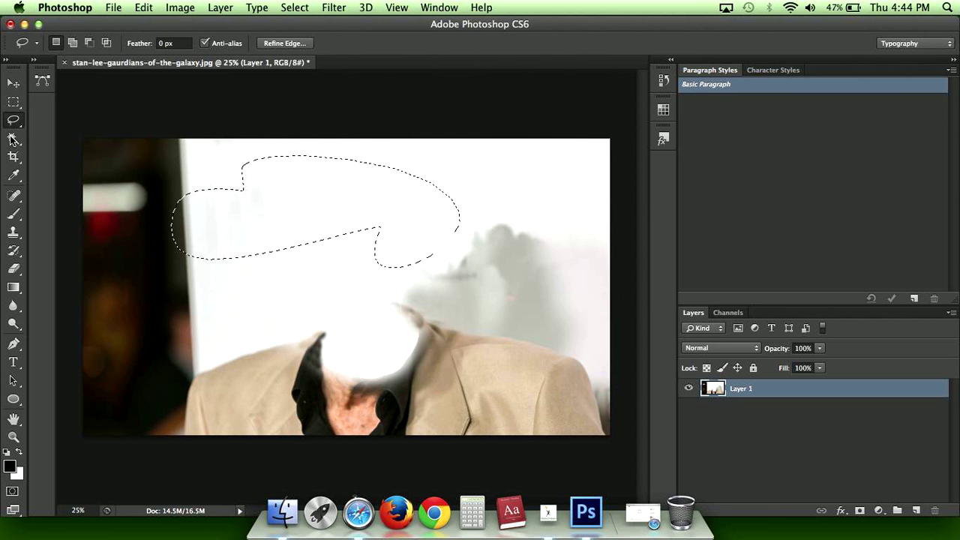
key("w")
left_click(368, 317)
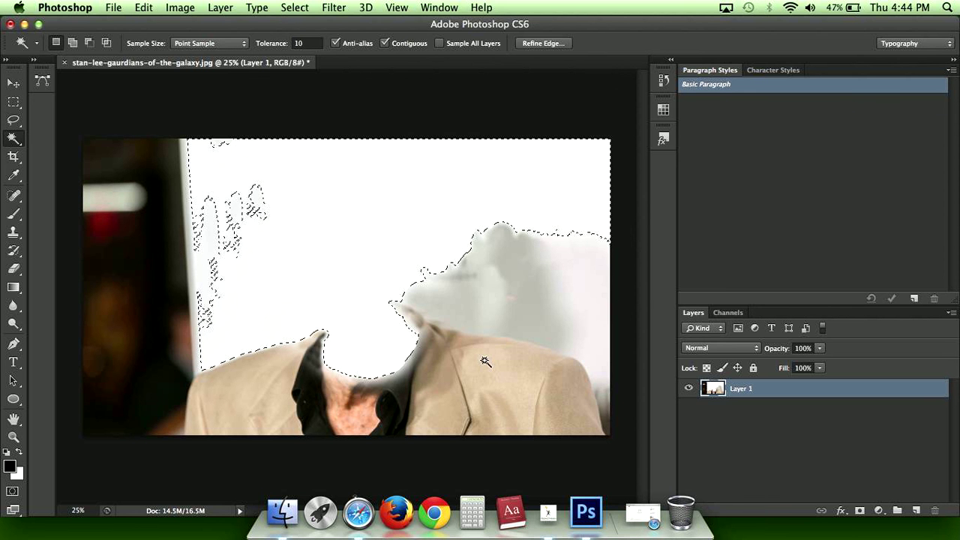
left_click(515, 306)
left_click(555, 267)
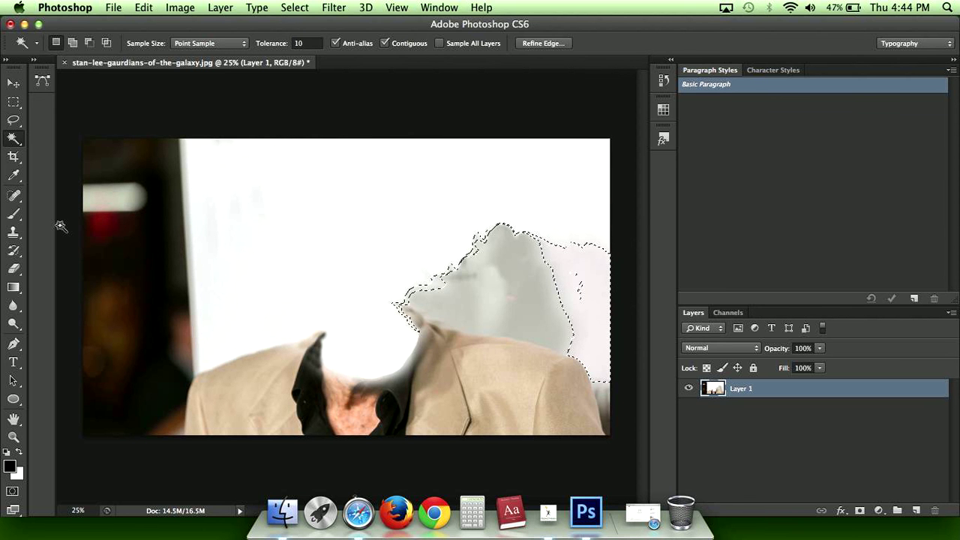
Step: Brush black inside the Magic Wand selection, undo the stroke, and deselect the area
left_click(14, 213)
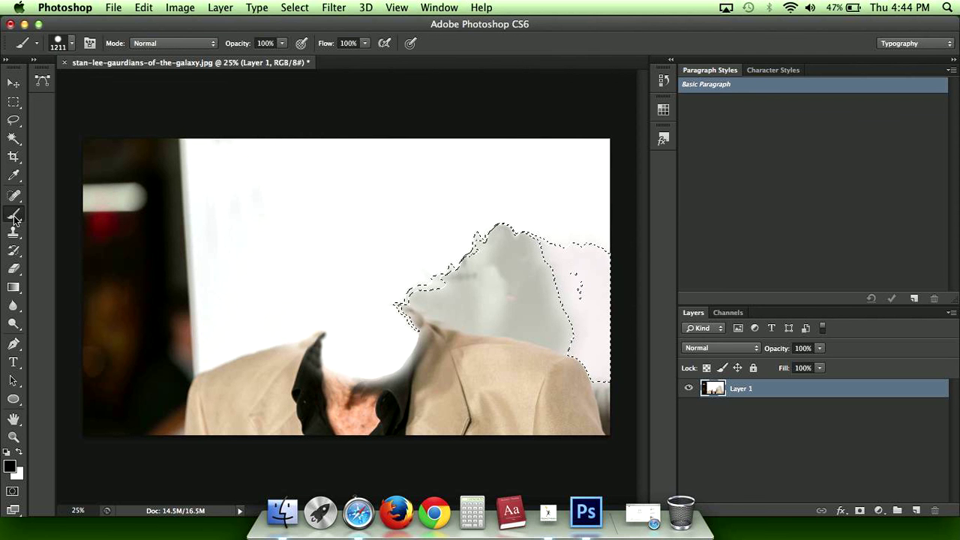
mouse_move(446, 265)
left_mouse_down()
mouse_move(450, 279)
mouse_move(390, 304)
left_mouse_up()
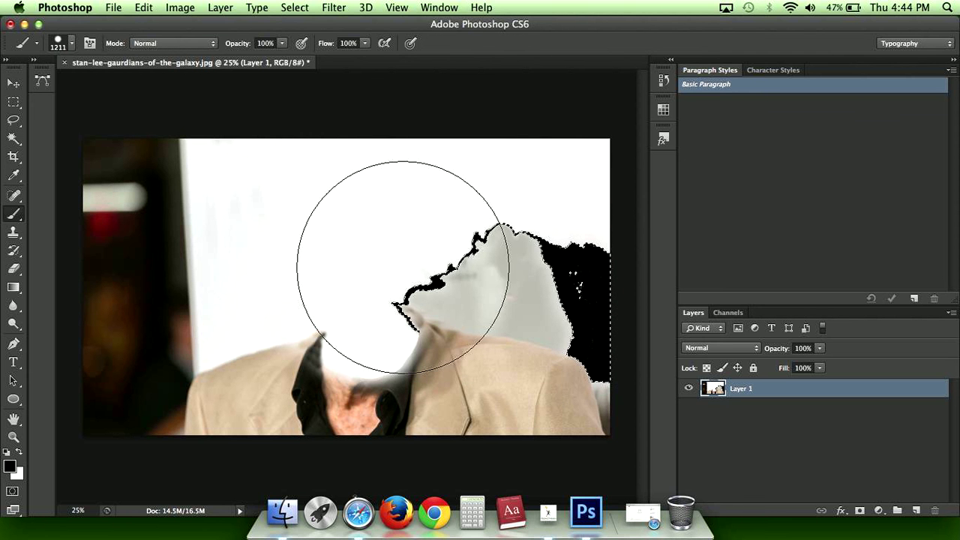
key("super+z")
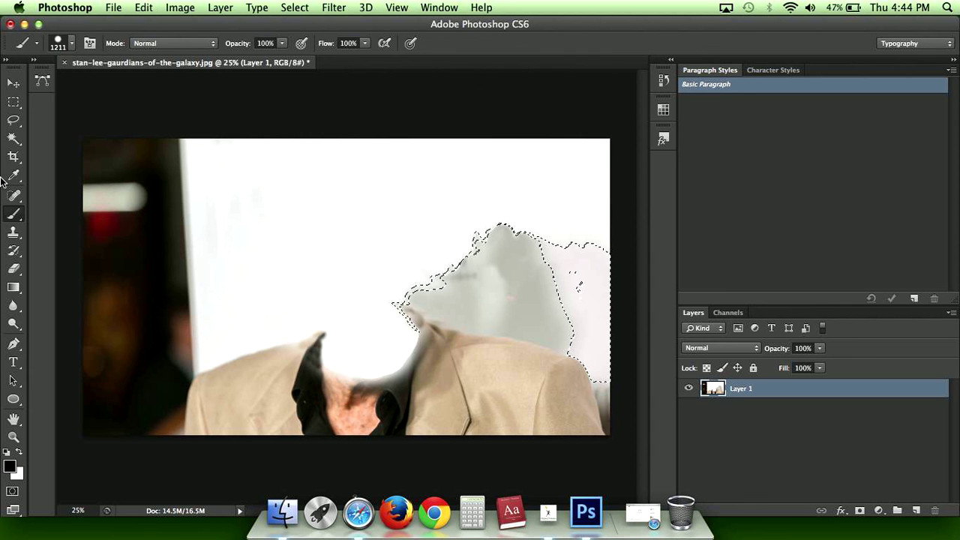
left_click(14, 101)
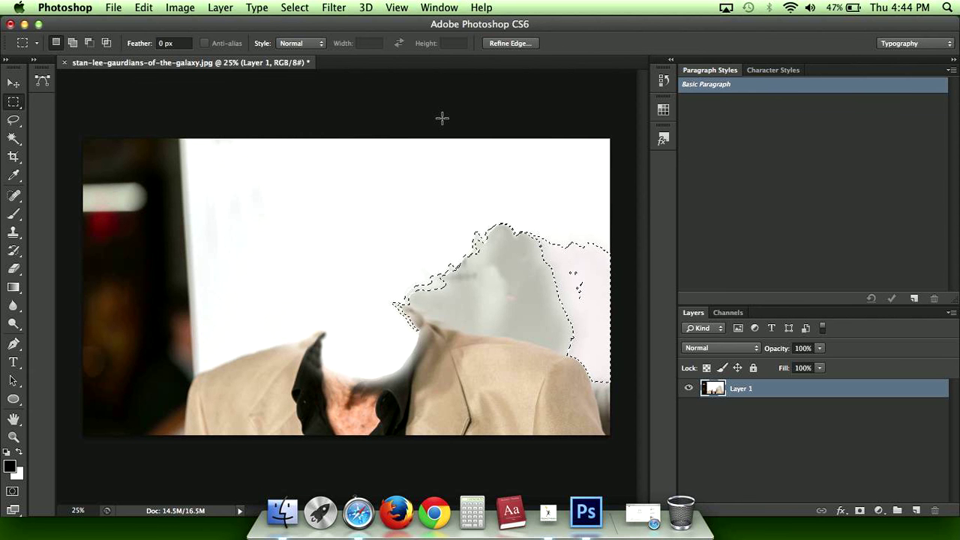
key("super+d")
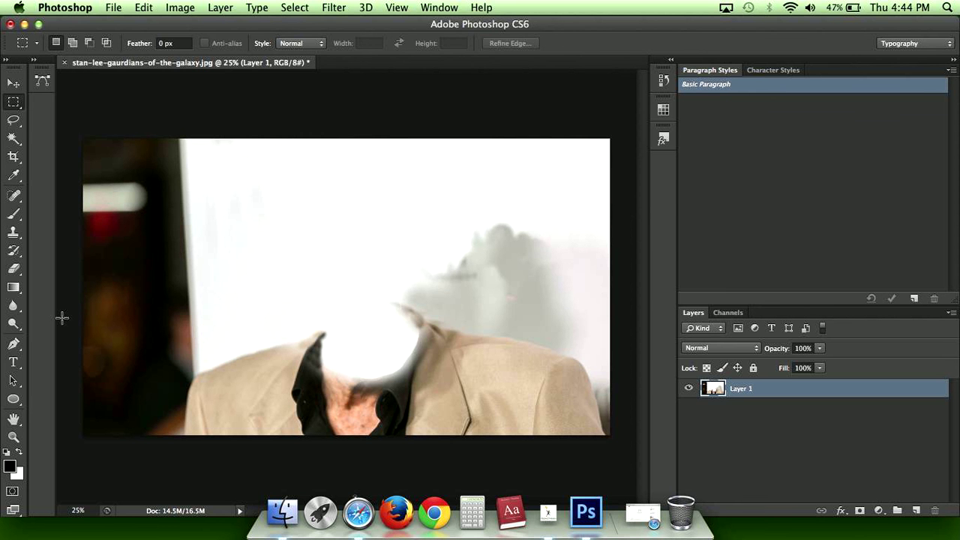
Step: Try the Eraser across the backdrop above the collar, undo the strokes, and return to the Clone Stamp
left_click(13, 270)
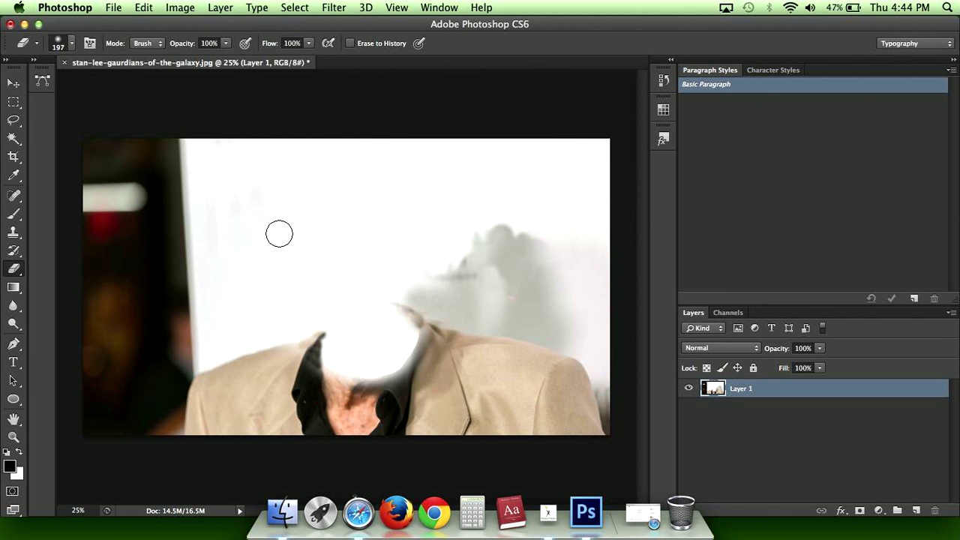
mouse_move(474, 257)
left_mouse_down()
mouse_move(485, 270)
mouse_move(529, 262)
mouse_move(307, 213)
mouse_move(285, 285)
left_mouse_up()
key("super+alt+z")
key("super+alt+z")
key("super+alt+z")
key("super+alt+z")
left_click(13, 234)
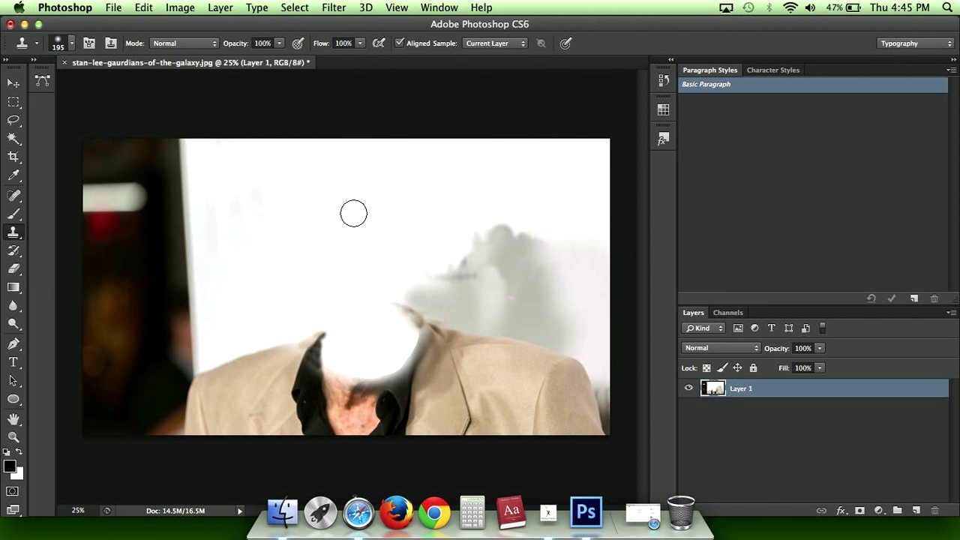
Step: Quit the application
left_click(56, 8)
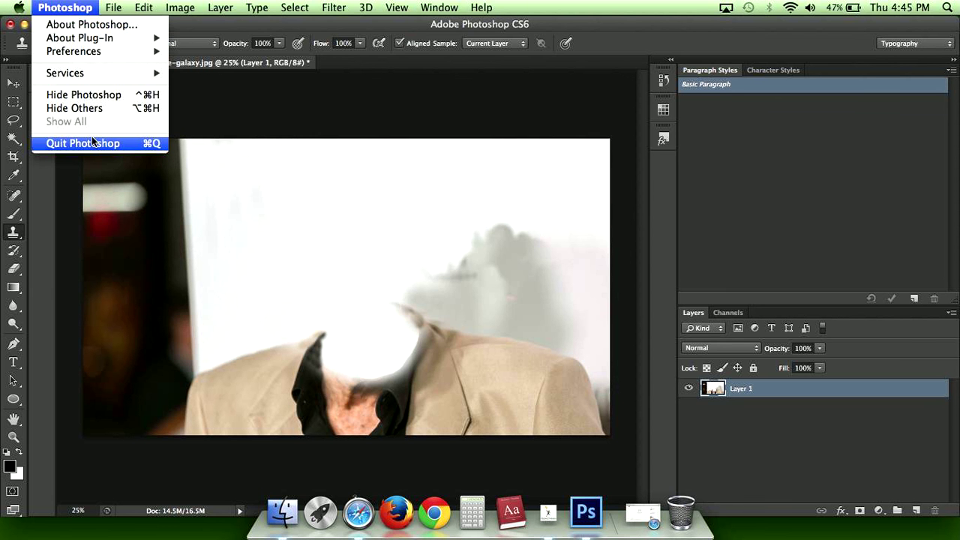
left_click(83, 143)
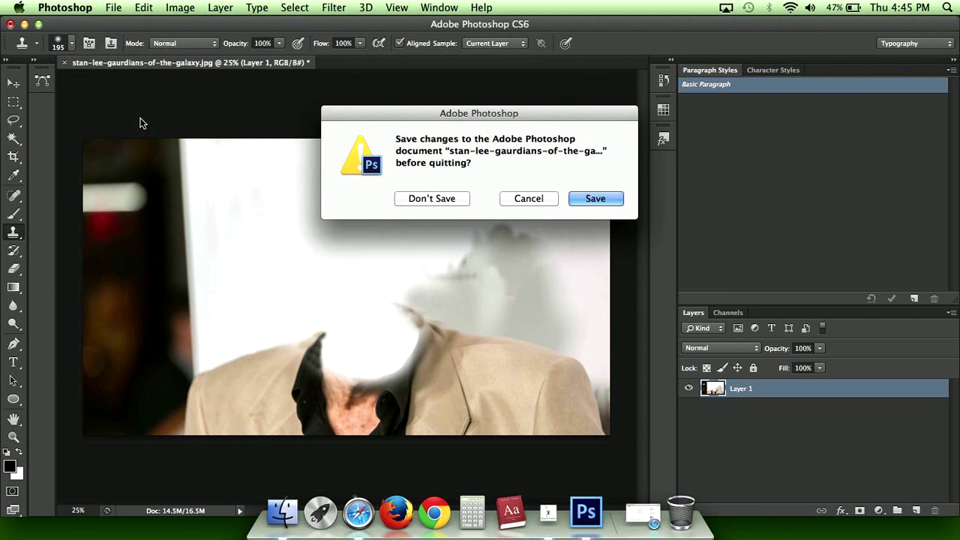